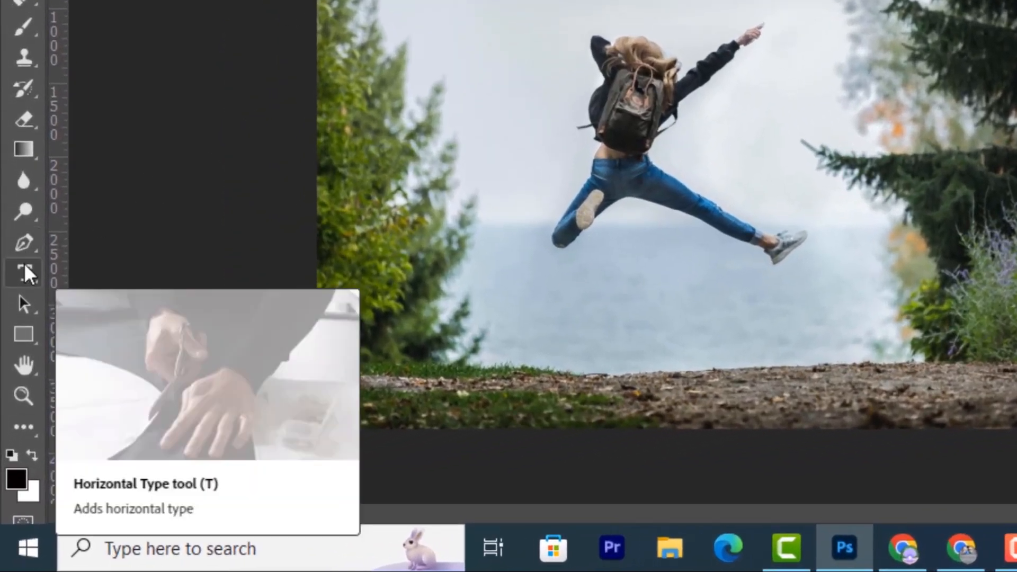
Step: Add the point text "Stress less and enjoy the best." and place it in the sky above the jumping woman
{"action": "left_click", "coordinate": [24, 267]}
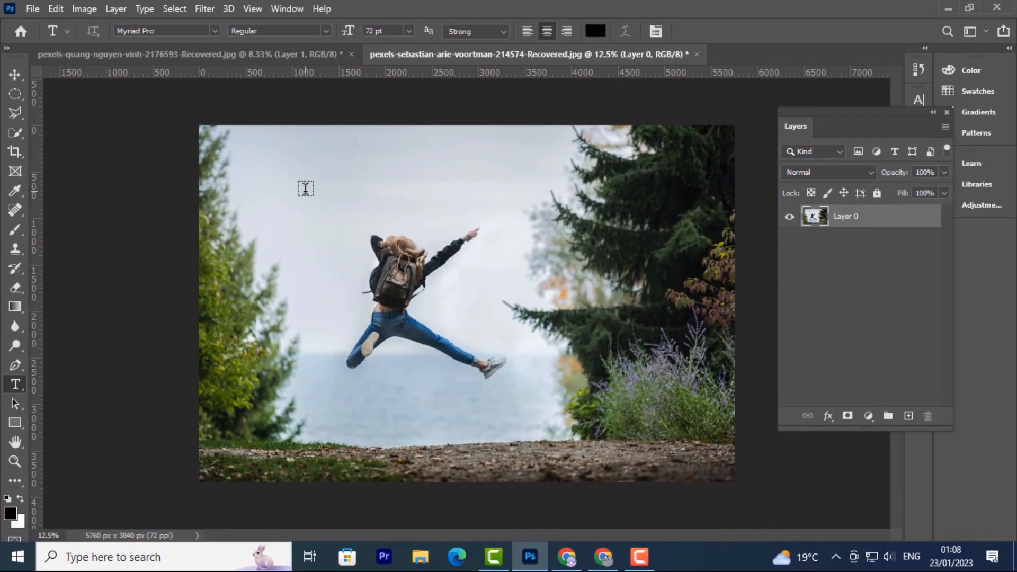
{"action": "left_click", "coordinate": [269, 183]}
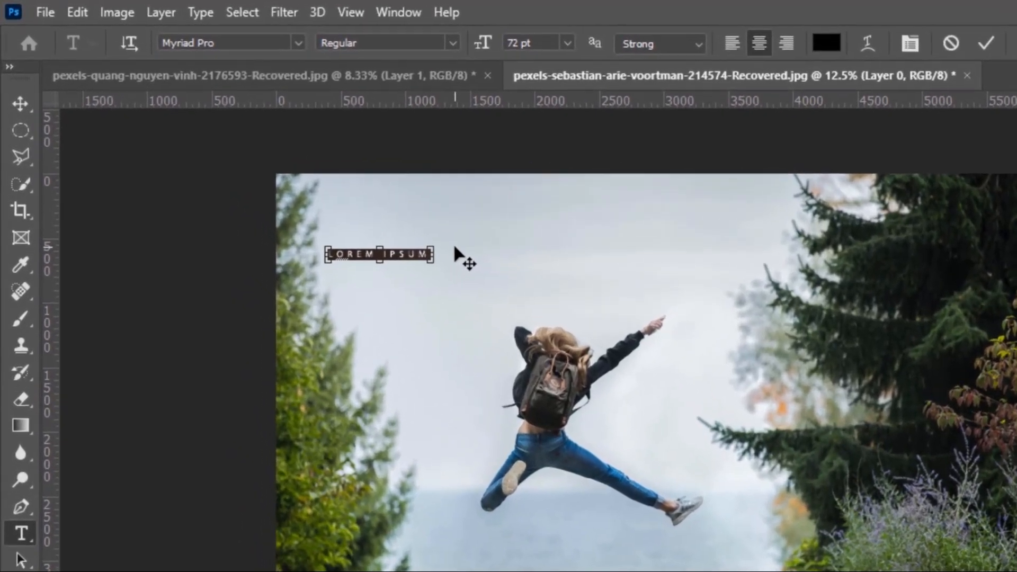
{"action": "key", "text": "ctrl+v"}
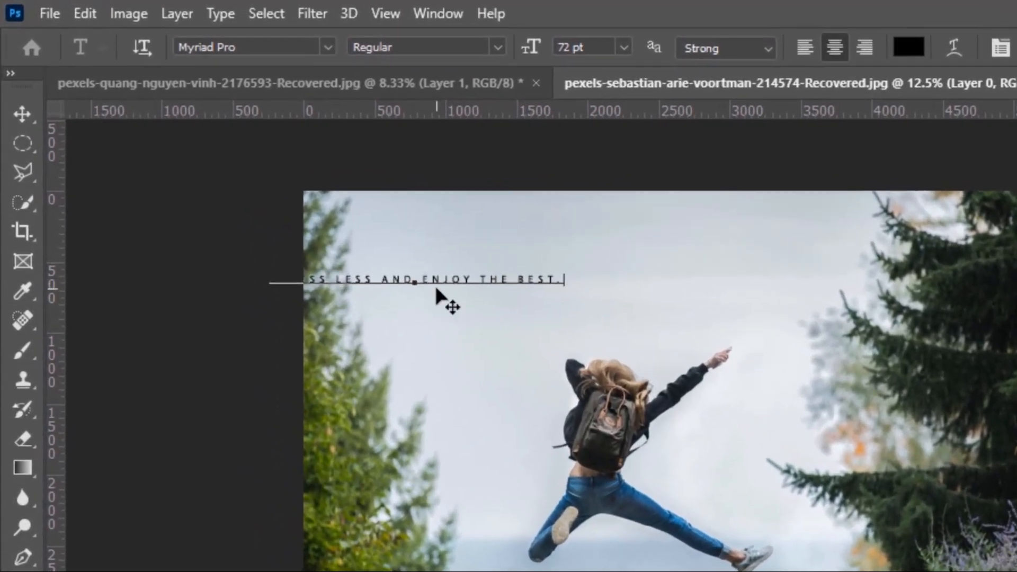
{"action": "left_click", "coordinate": [432, 287]}
{"action": "left_click_drag", "start_coordinate": [529, 297], "coordinate": [625, 304]}
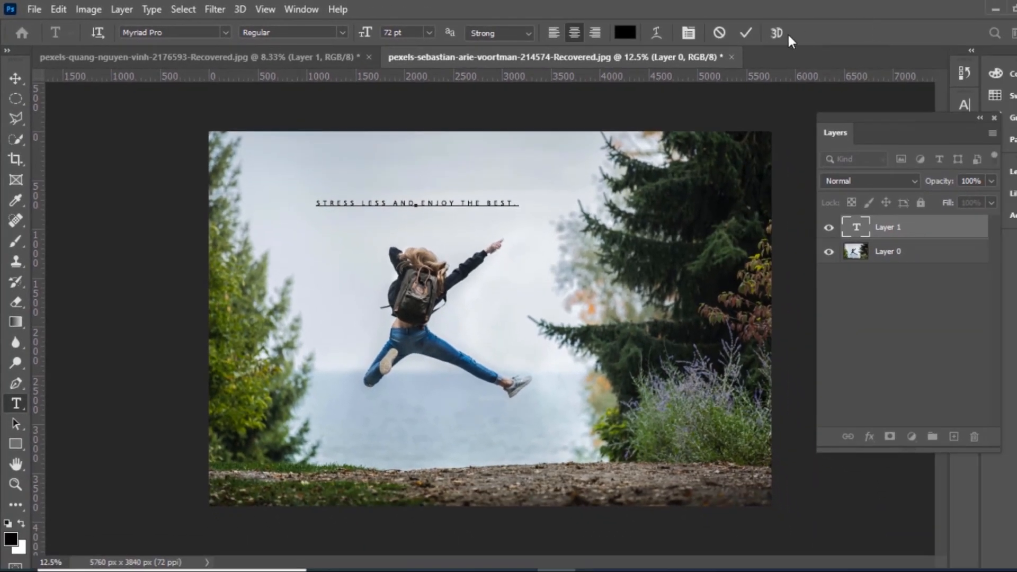
{"action": "left_click", "coordinate": [996, 45]}
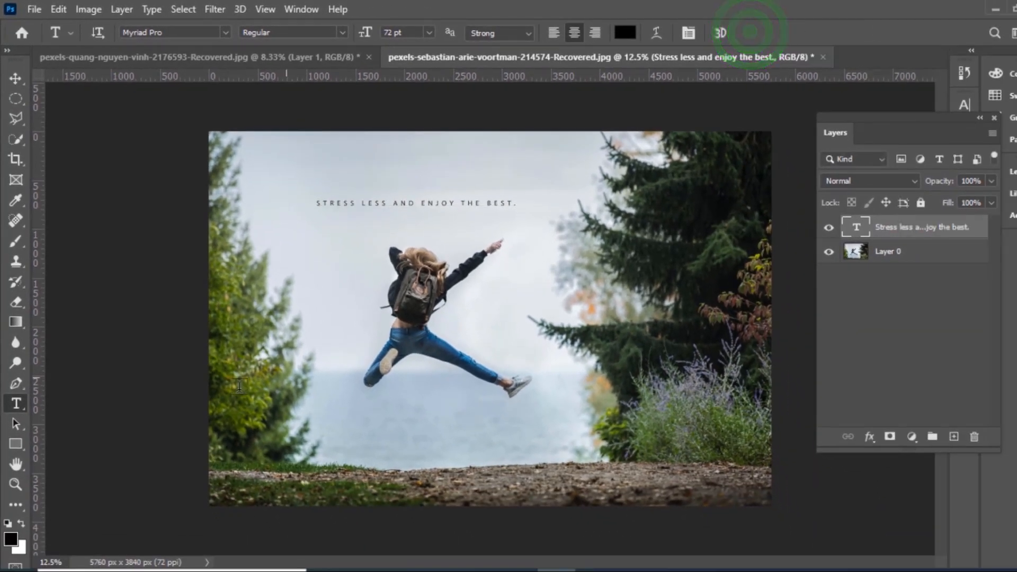
{"action": "left_click", "coordinate": [15, 80]}
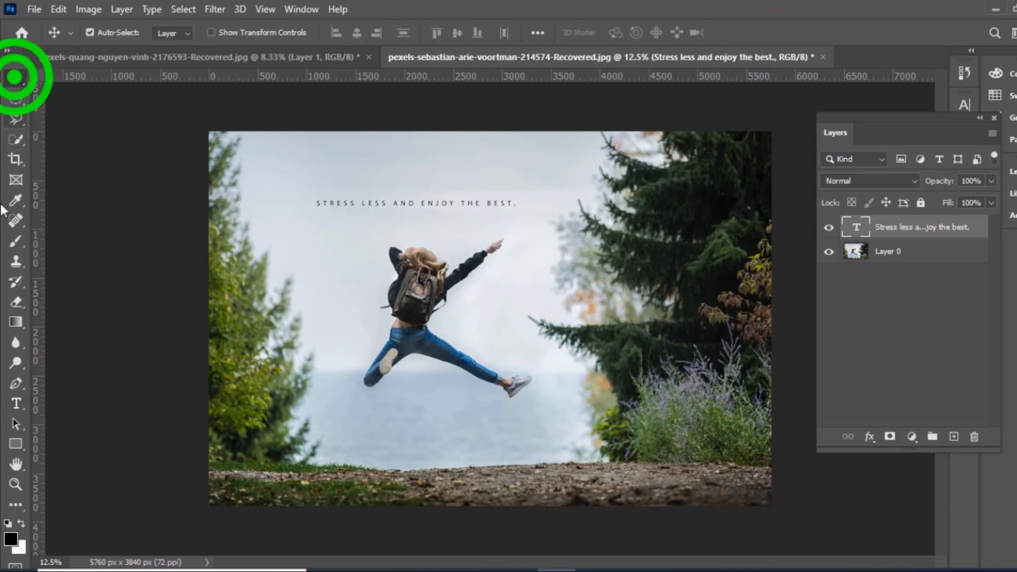
Step: Draw a paragraph text box over the water below the woman and fill it with "BE HAPPY"
{"action": "left_click", "coordinate": [16, 404]}
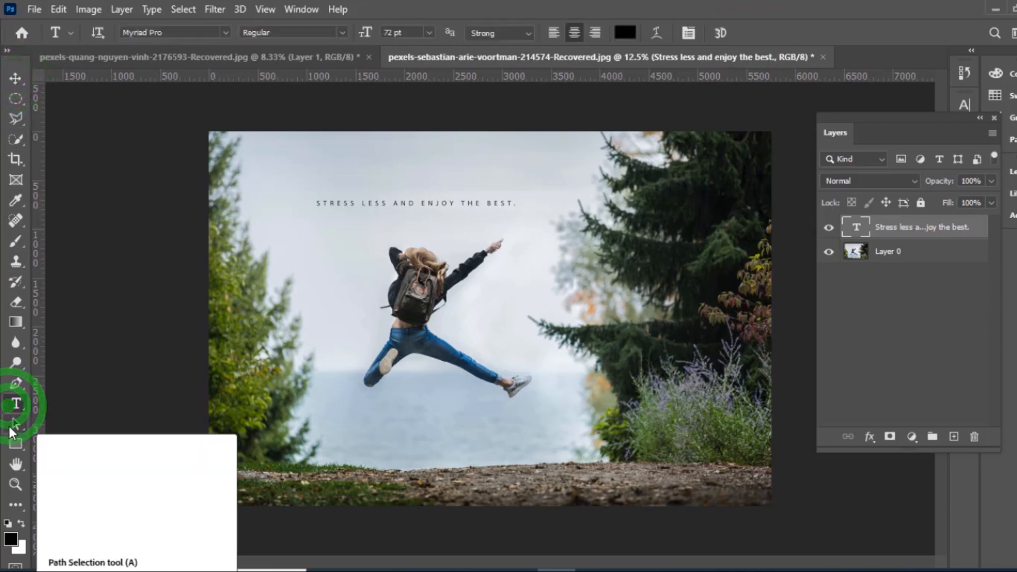
{"action": "left_click_drag", "start_coordinate": [312, 376], "coordinate": [515, 443]}
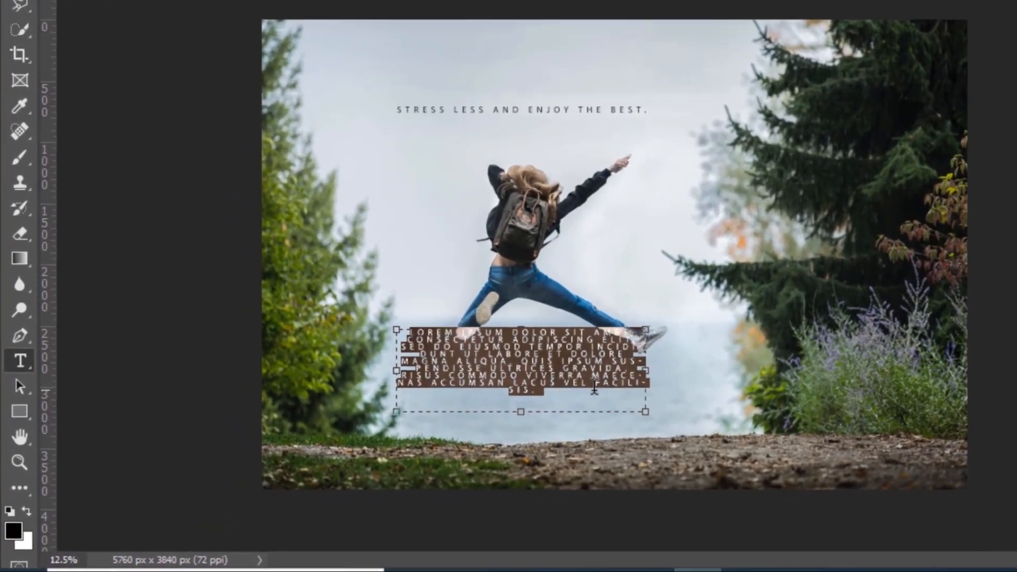
{"action": "key", "text": "BackSpace"}
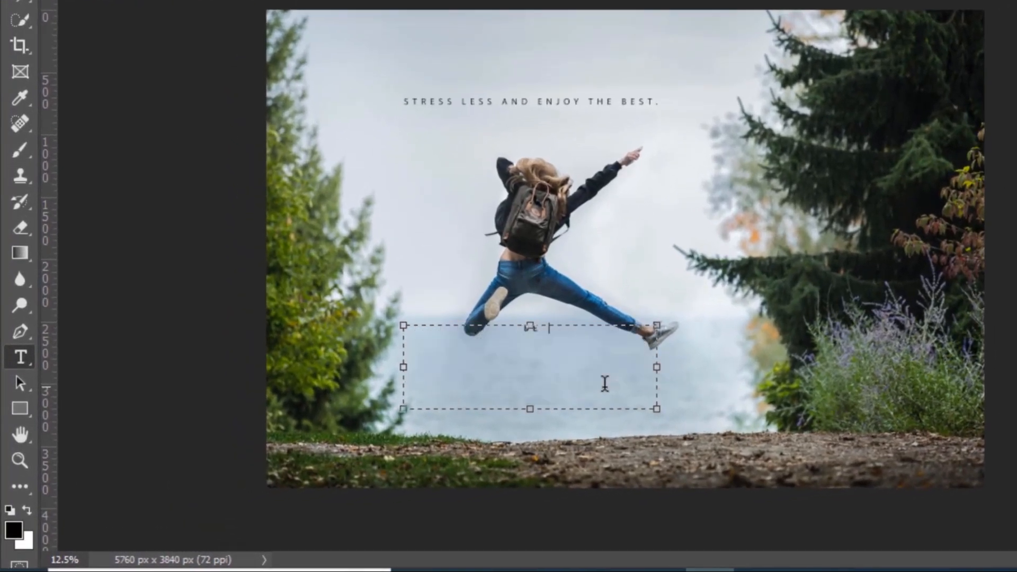
{"action": "type", "text": "BE HAPPY"}
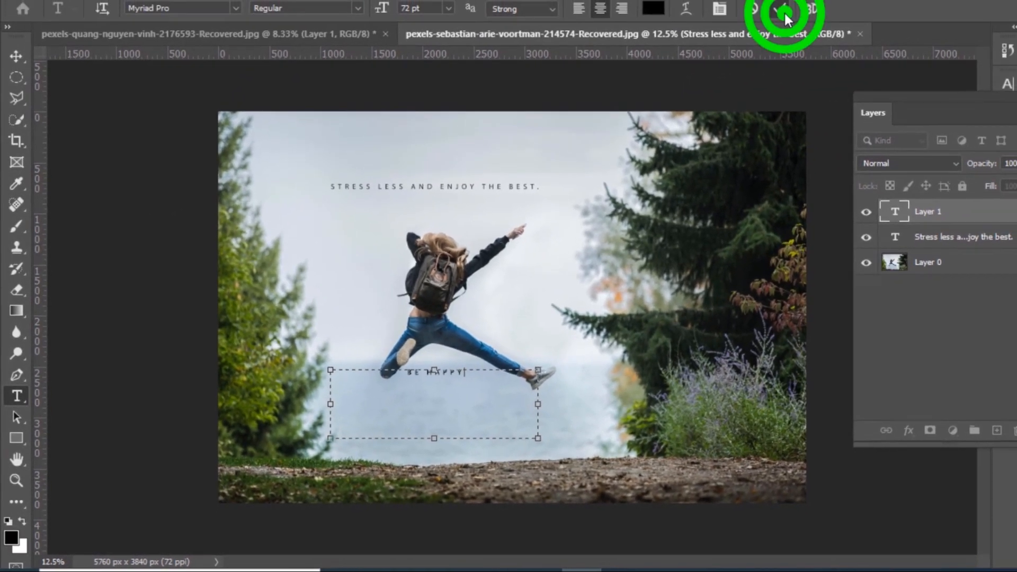
{"action": "left_click", "coordinate": [786, 19]}
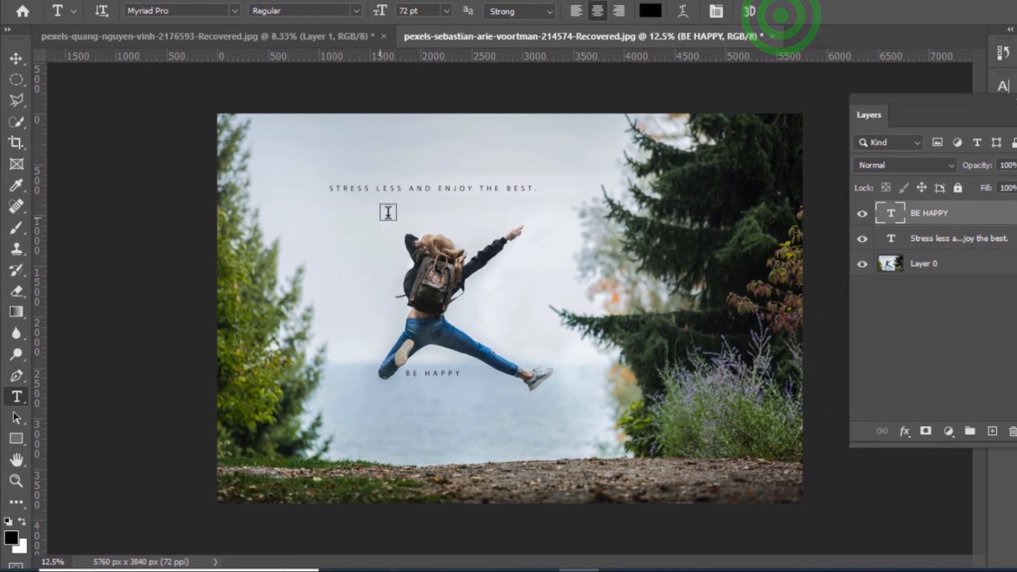
{"action": "left_click", "coordinate": [16, 58]}
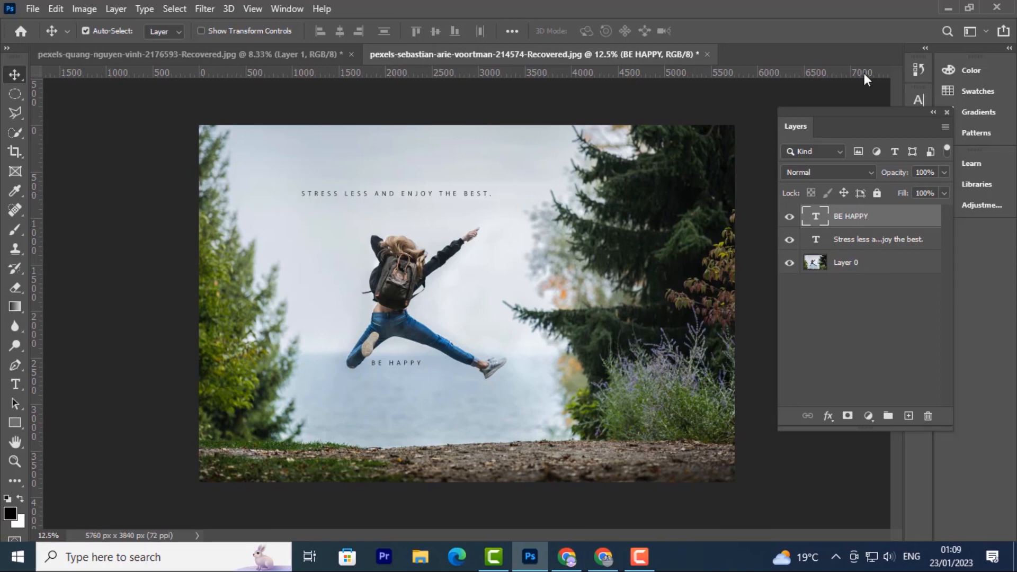
Step: Change the font of the "Stress less and enjoy the best." text to Goudy Stout
{"action": "left_click", "coordinate": [871, 239]}
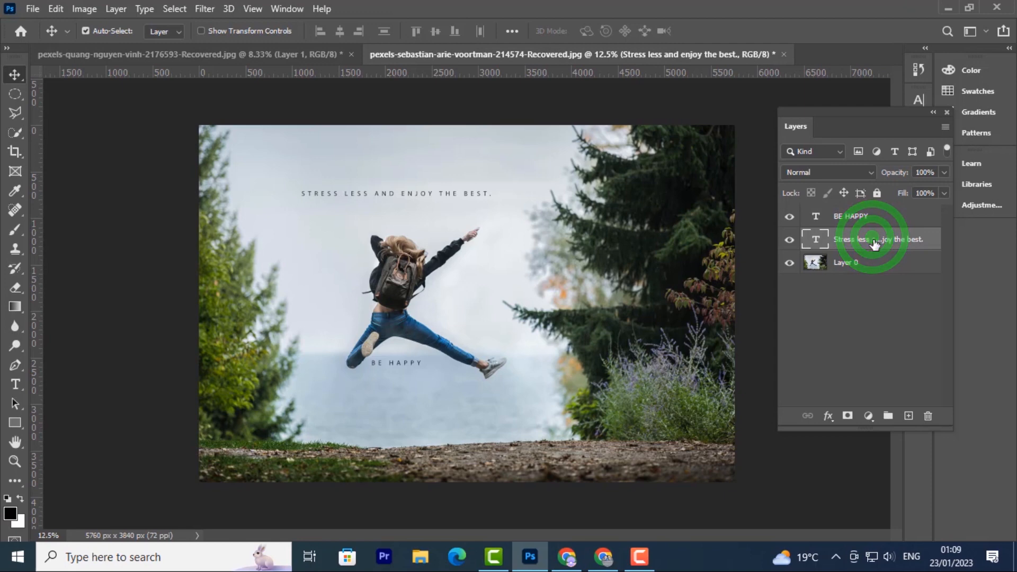
{"action": "double_click", "coordinate": [389, 193]}
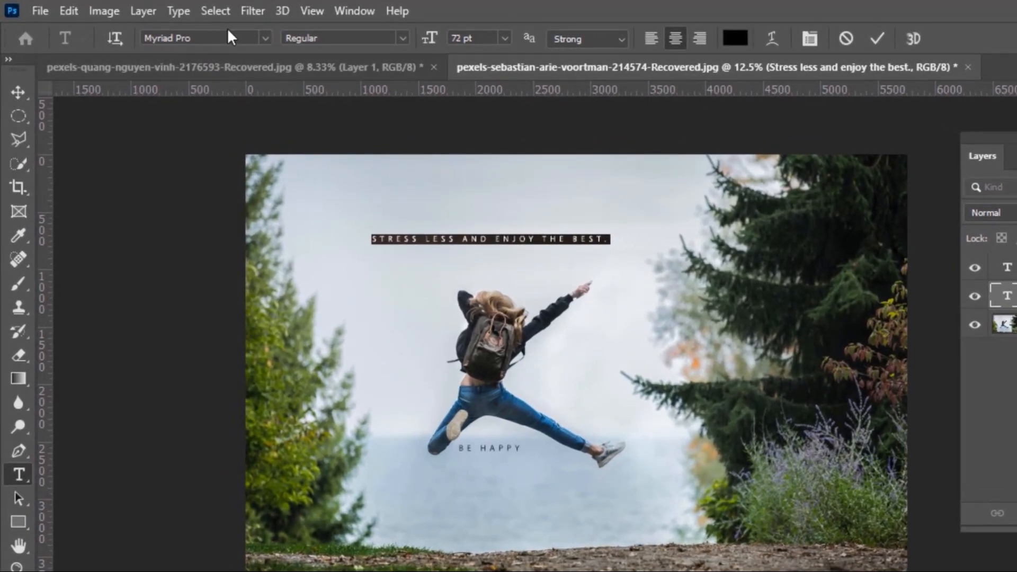
{"action": "left_click", "coordinate": [265, 38]}
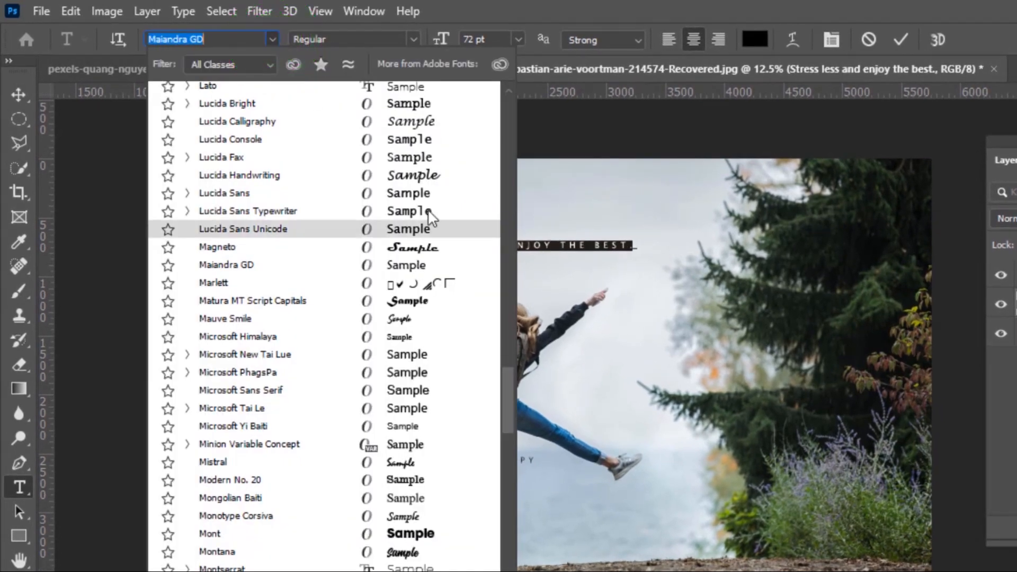
{"action": "scroll", "coordinate": [424, 165], "scroll_direction": "up", "scroll_amount": 7}
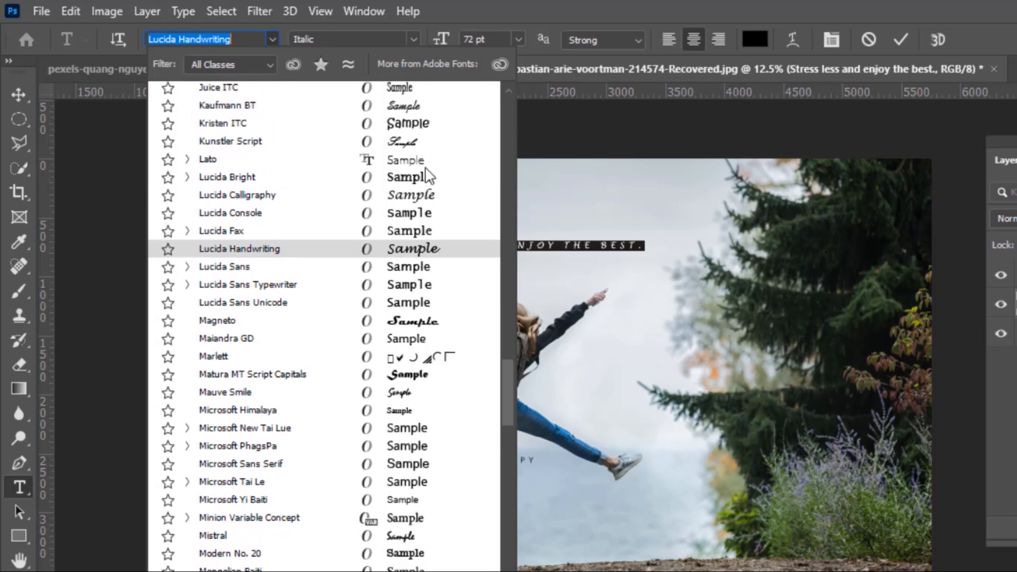
{"action": "scroll", "coordinate": [419, 157], "scroll_direction": "up", "scroll_amount": 4}
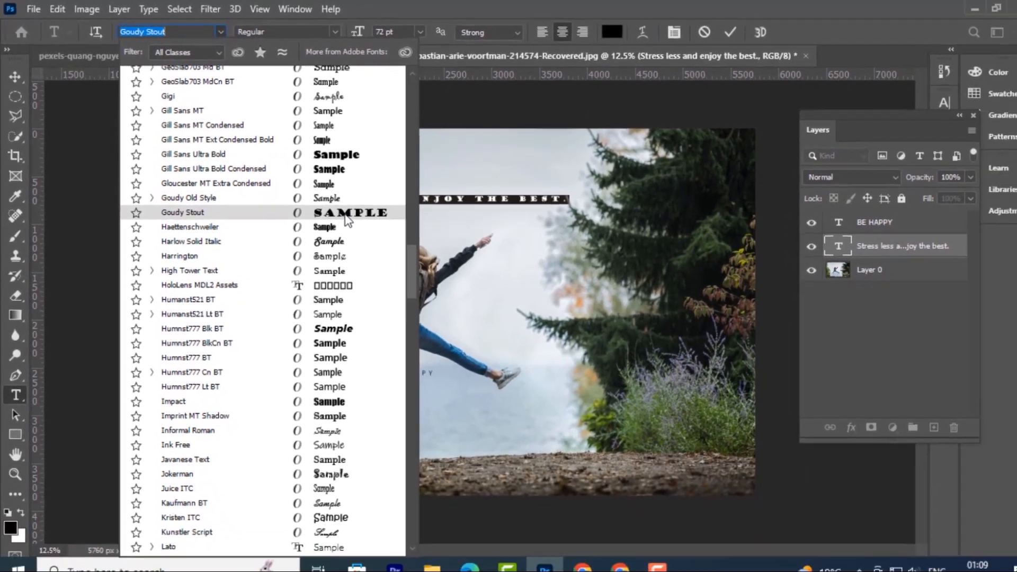
{"action": "left_click", "coordinate": [427, 267]}
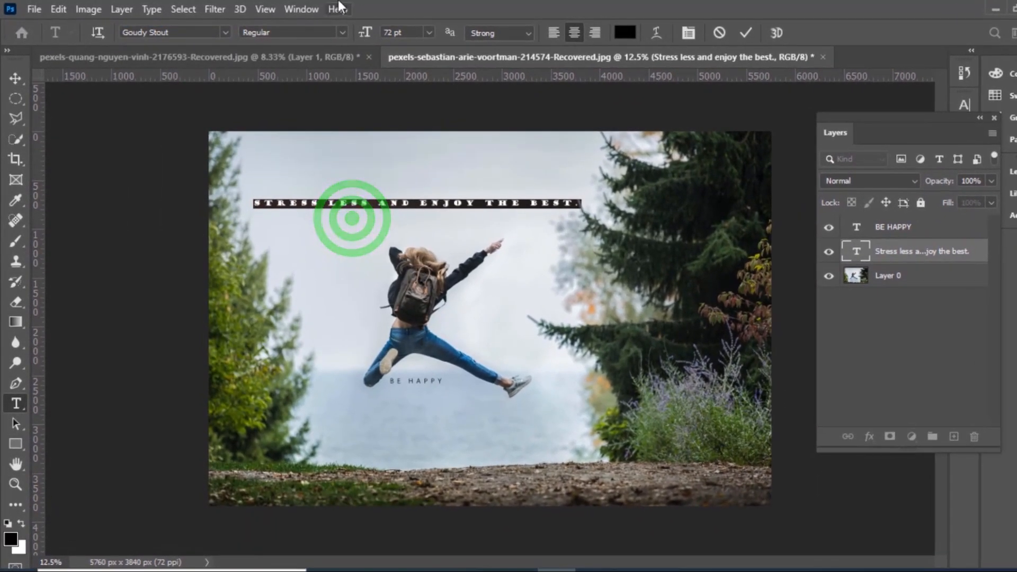
Step: Set the font size of the "Stress less and enjoy the best." text to 100 pt
{"action": "left_click", "coordinate": [428, 33]}
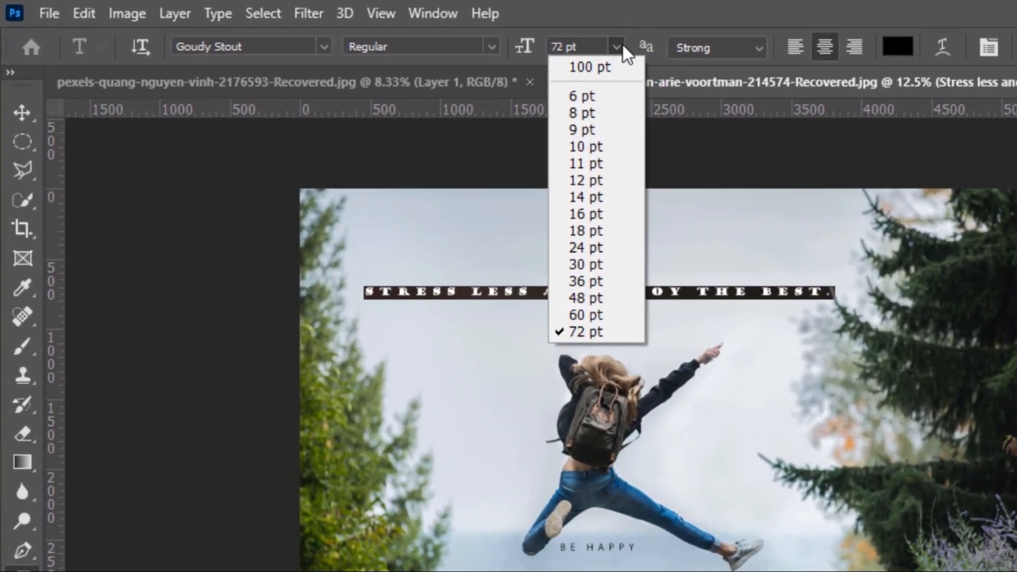
{"action": "left_click", "coordinate": [611, 45]}
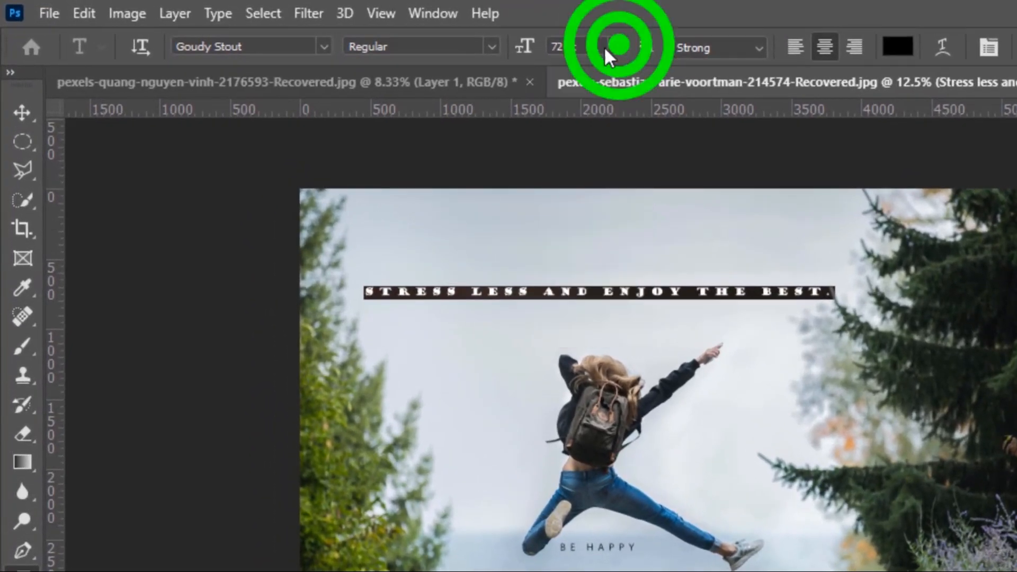
{"action": "left_click", "coordinate": [563, 46]}
{"action": "left_click_drag", "start_coordinate": [564, 46], "coordinate": [554, 47]}
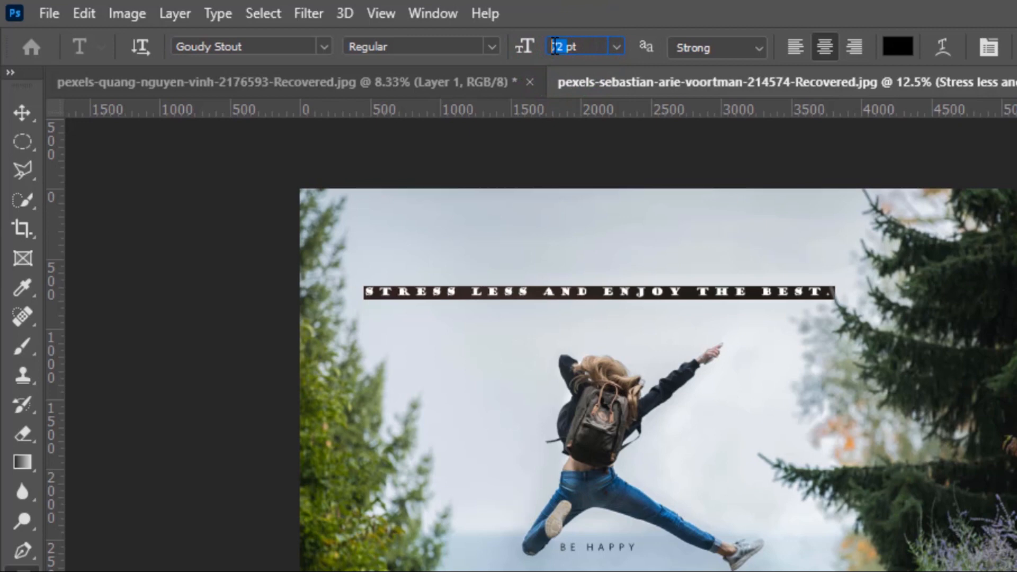
{"action": "type", "text": "100"}
{"action": "key", "text": "Return"}
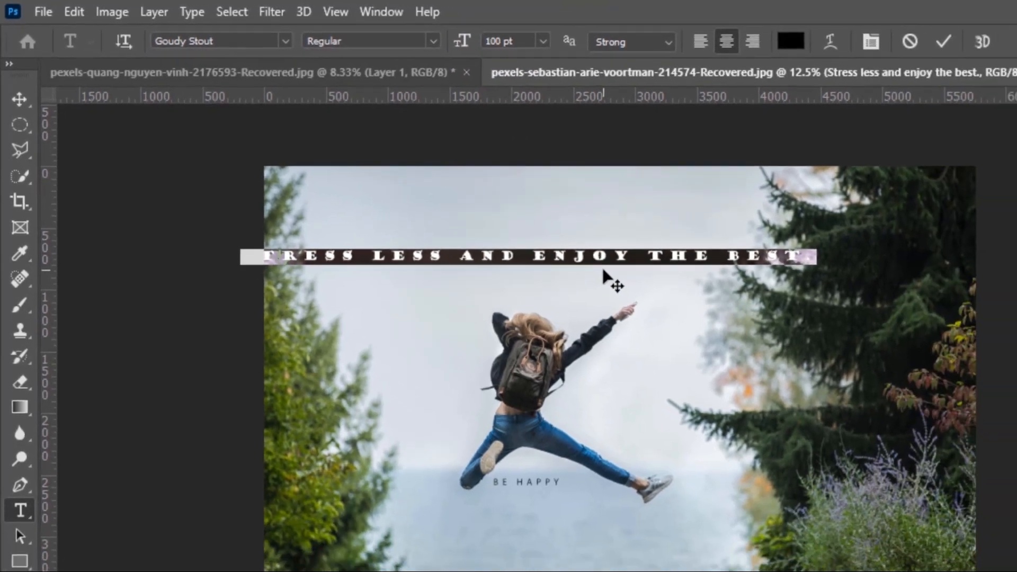
Step: Set the headline's font size to 72 pt and reposition it slightly higher in the sky above the woman
{"action": "left_click_drag", "start_coordinate": [685, 307], "coordinate": [738, 318]}
{"action": "left_click_drag", "start_coordinate": [609, 263], "coordinate": [630, 246]}
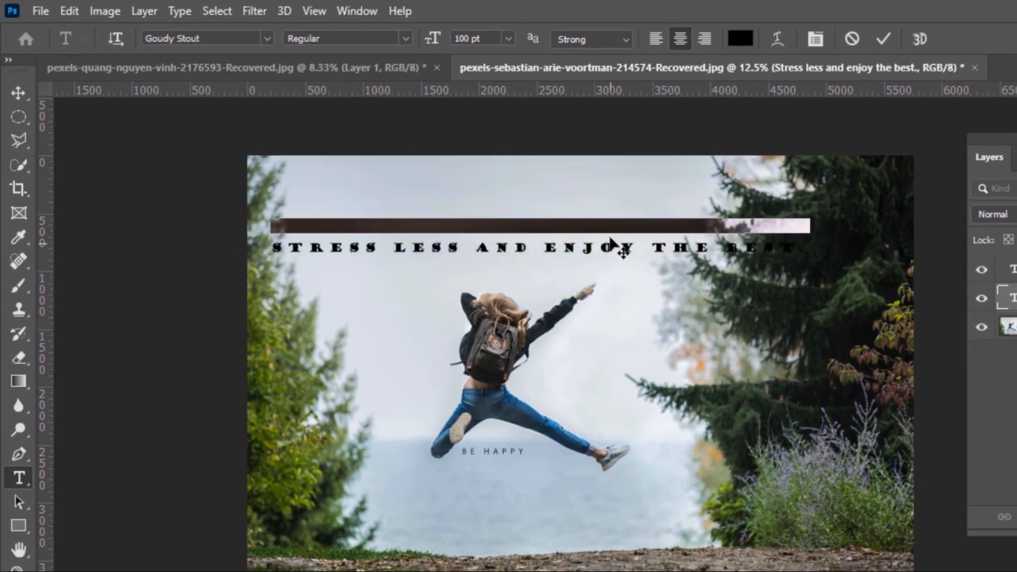
{"action": "left_click", "coordinate": [507, 37]}
{"action": "left_click", "coordinate": [474, 274]}
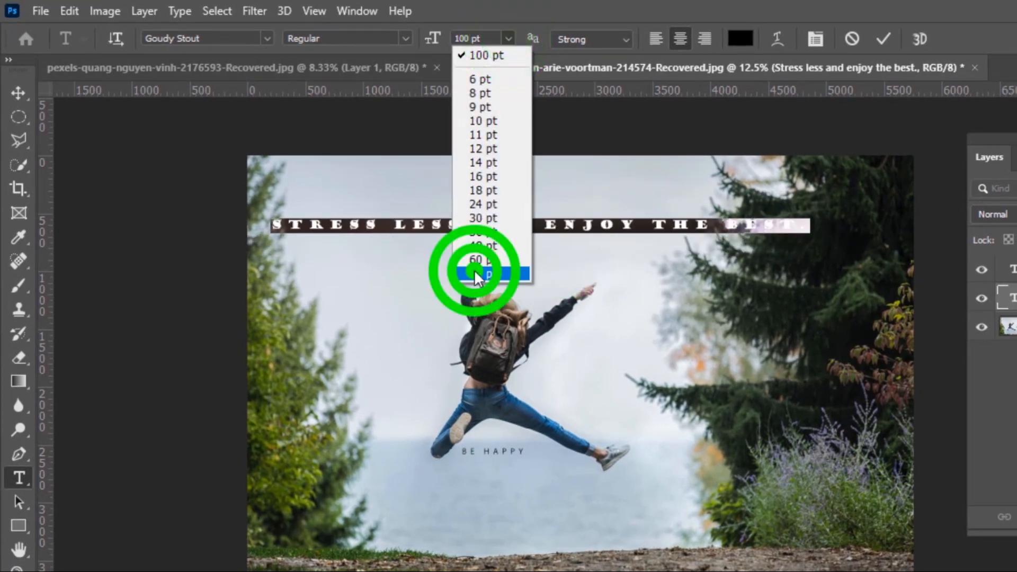
{"action": "left_click_drag", "start_coordinate": [509, 239], "coordinate": [478, 237]}
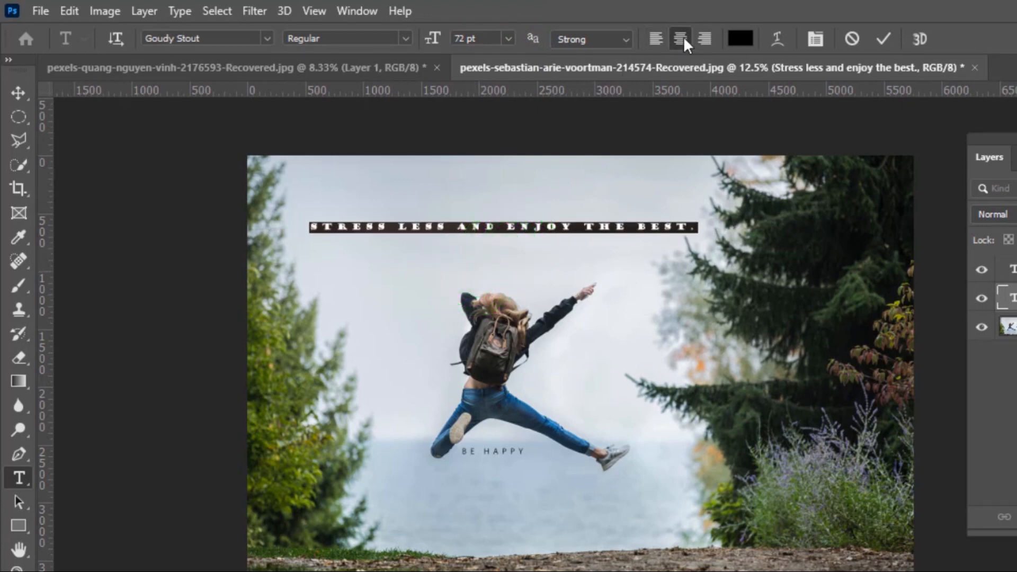
Step: Recolor the headline text dark blue (06127e) and commit the text edits
{"action": "left_click", "coordinate": [740, 38]}
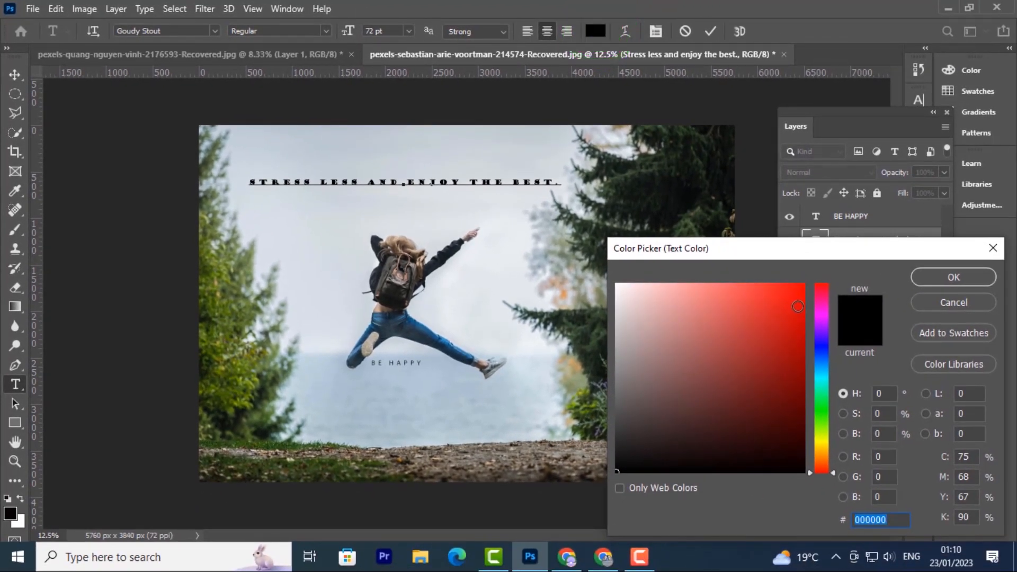
{"action": "left_click", "coordinate": [820, 350]}
{"action": "mouse_move", "coordinate": [795, 340]}
{"action": "left_mouse_down"}
{"action": "mouse_move", "coordinate": [782, 320]}
{"action": "mouse_move", "coordinate": [774, 354]}
{"action": "mouse_move", "coordinate": [795, 411]}
{"action": "mouse_move", "coordinate": [796, 379]}
{"action": "left_mouse_up"}
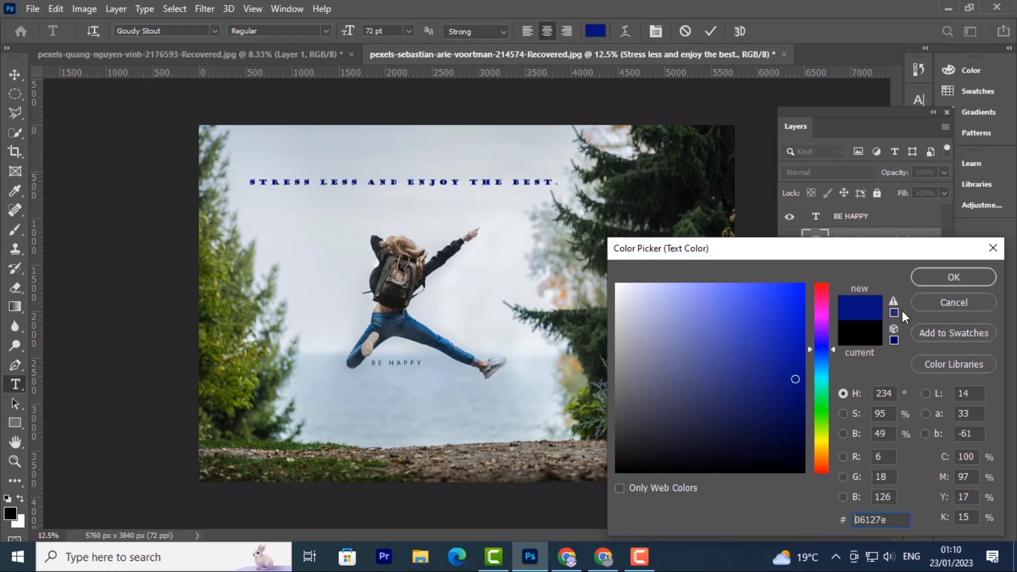
{"action": "left_click", "coordinate": [934, 276]}
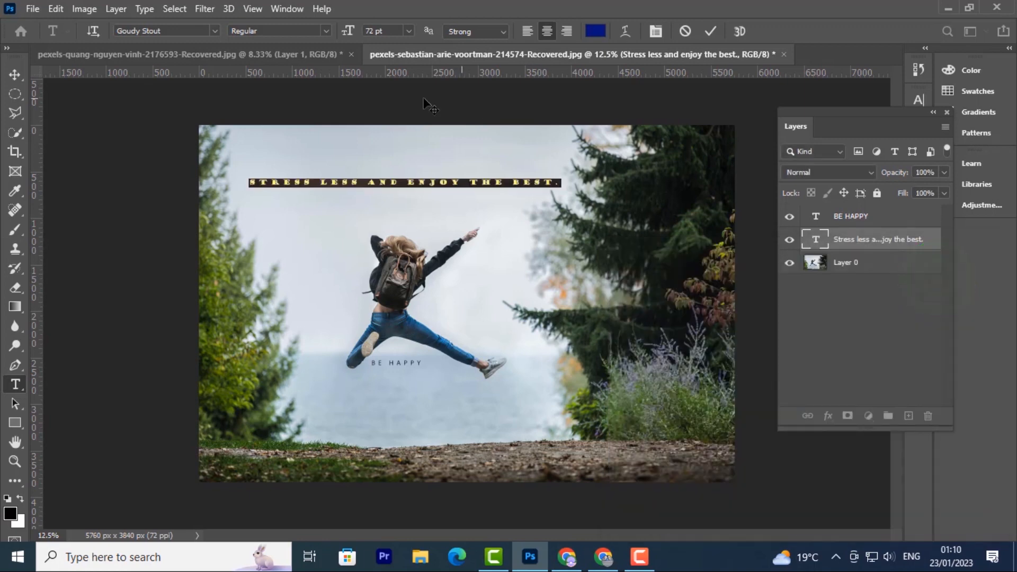
{"action": "left_click", "coordinate": [709, 32]}
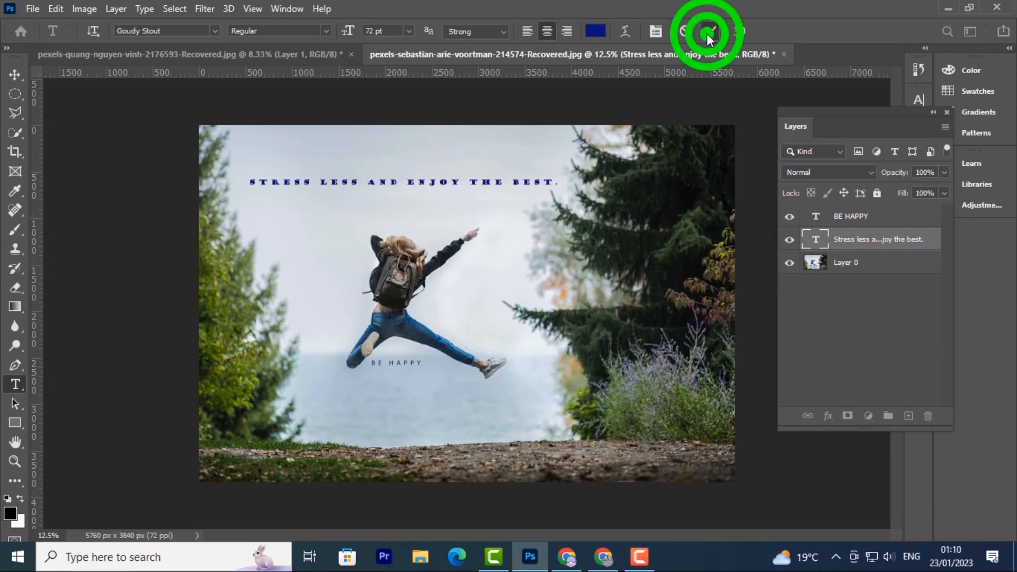
Step: Free-transform the "Stress less and enjoy the best." headline, scaling it proportionally to about 115% so it spans the sky between the trees
{"action": "key", "text": "v"}
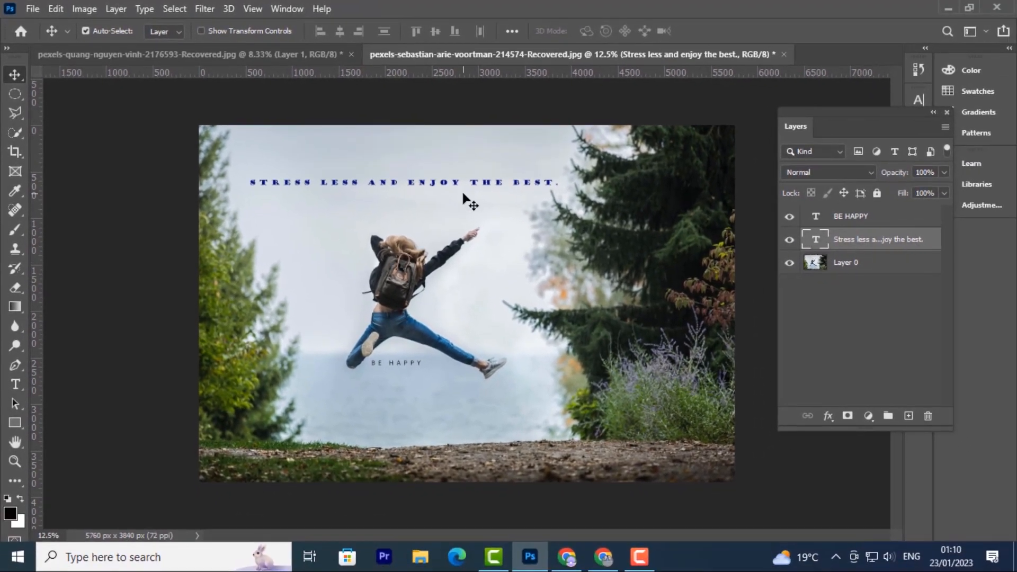
{"action": "key", "text": "ctrl+t"}
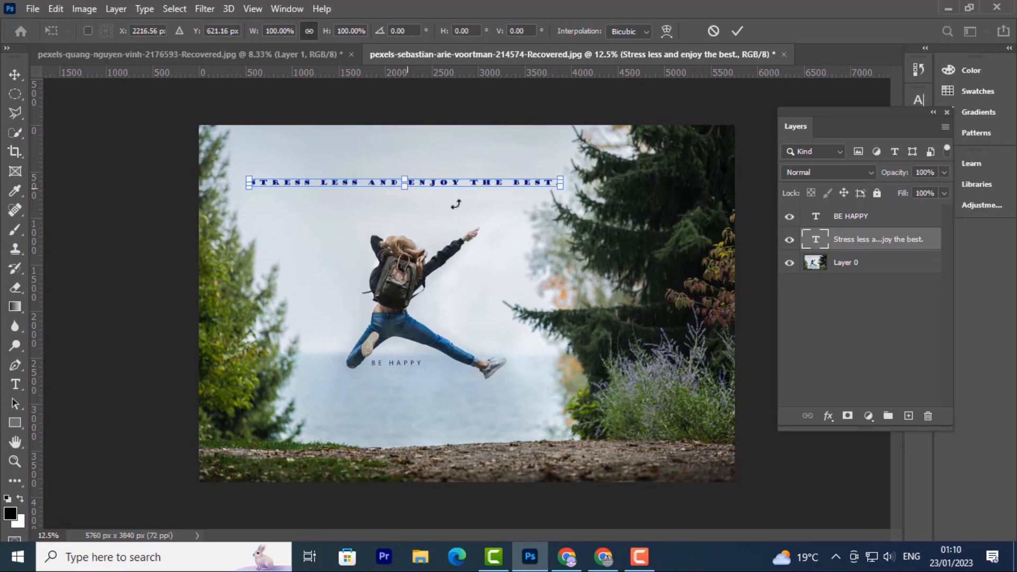
{"action": "left_click_drag", "start_coordinate": [562, 186], "coordinate": [570, 186]}
{"action": "left_click_drag", "start_coordinate": [410, 181], "coordinate": [410, 191]}
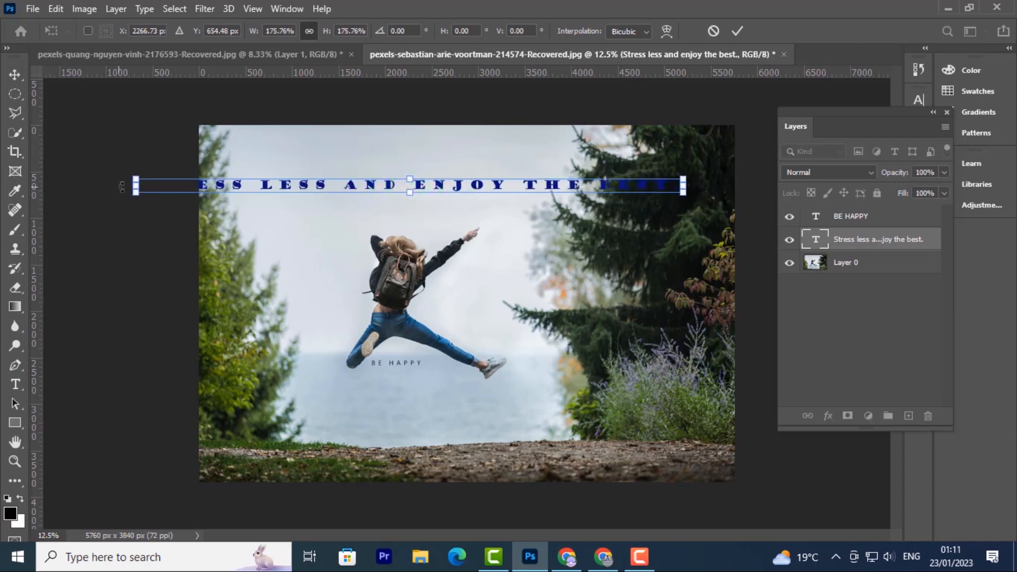
{"action": "left_click_drag", "start_coordinate": [130, 186], "coordinate": [218, 190]}
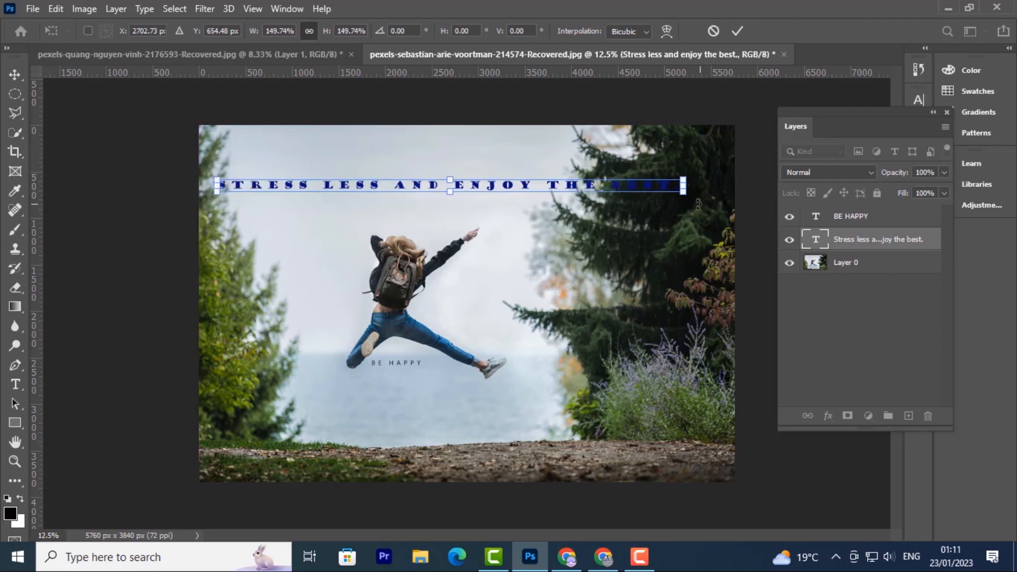
{"action": "left_click_drag", "start_coordinate": [683, 184], "coordinate": [573, 184]}
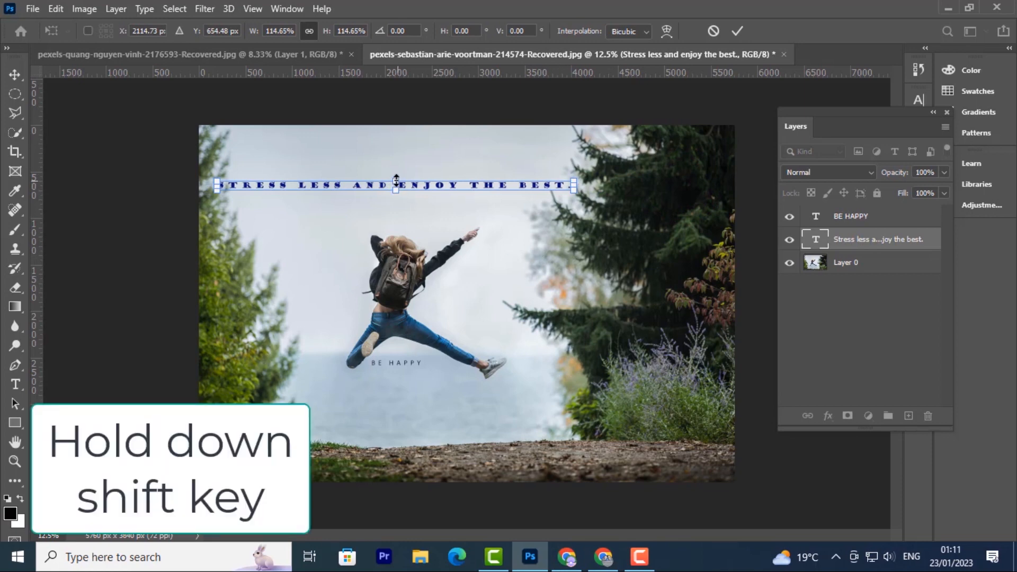
Step: Stretch the headline non-proportionally to about 253% height at about 115% width, and commit the transform
{"action": "left_click_drag", "start_coordinate": [396, 180], "coordinate": [396, 165]}
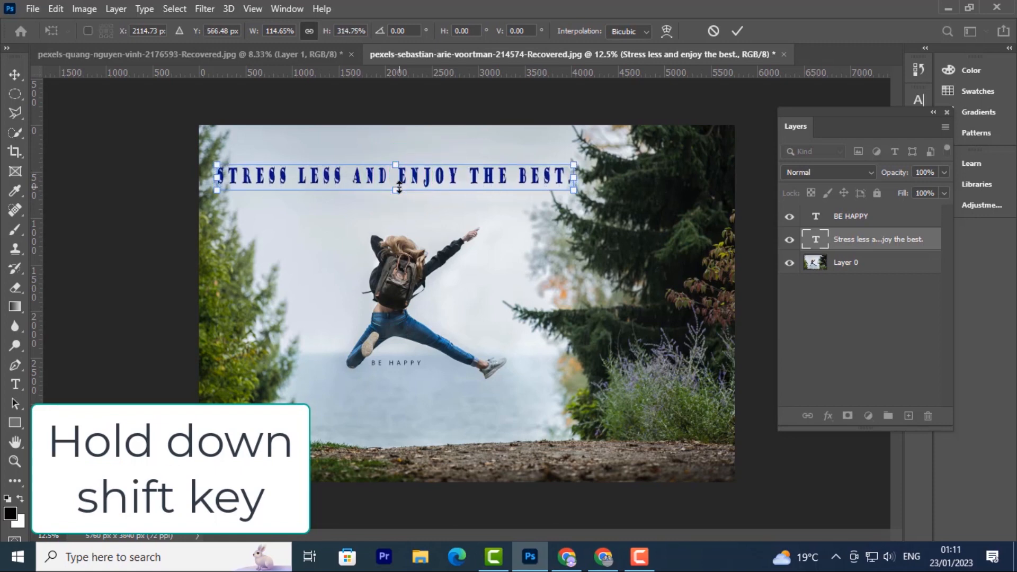
{"action": "mouse_move", "coordinate": [396, 190]}
{"action": "left_mouse_down"}
{"action": "mouse_move", "coordinate": [402, 219]}
{"action": "mouse_move", "coordinate": [398, 190]}
{"action": "left_mouse_up"}
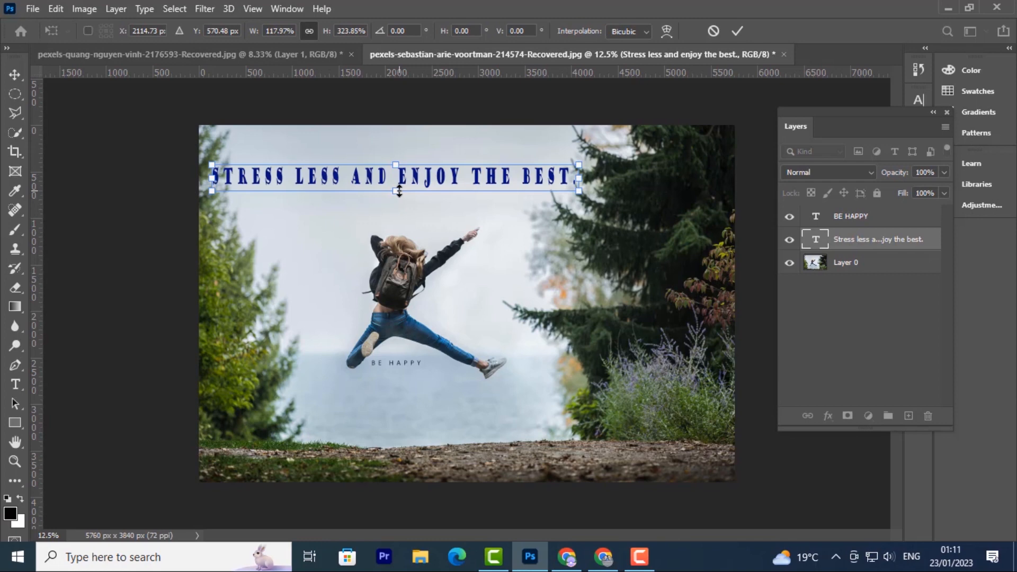
{"action": "left_click_drag", "start_coordinate": [399, 192], "coordinate": [397, 184]}
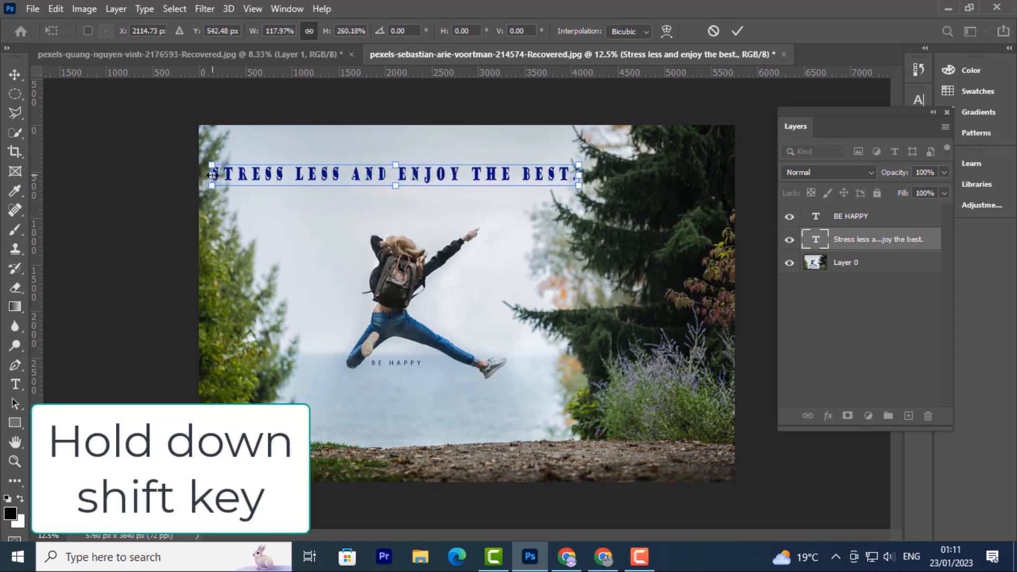
{"action": "left_click_drag", "start_coordinate": [212, 175], "coordinate": [221, 175]}
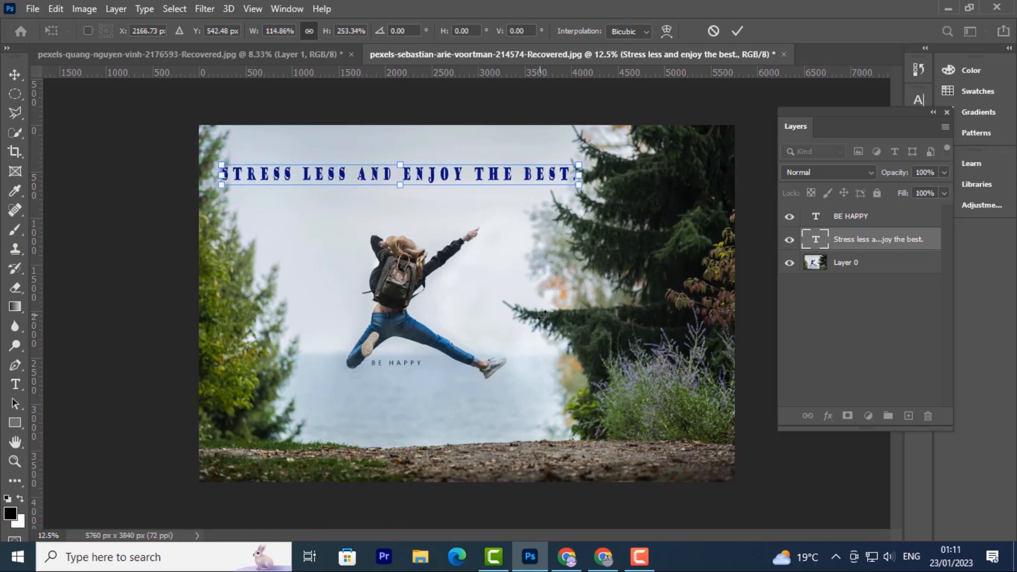
{"action": "left_click", "coordinate": [738, 31]}
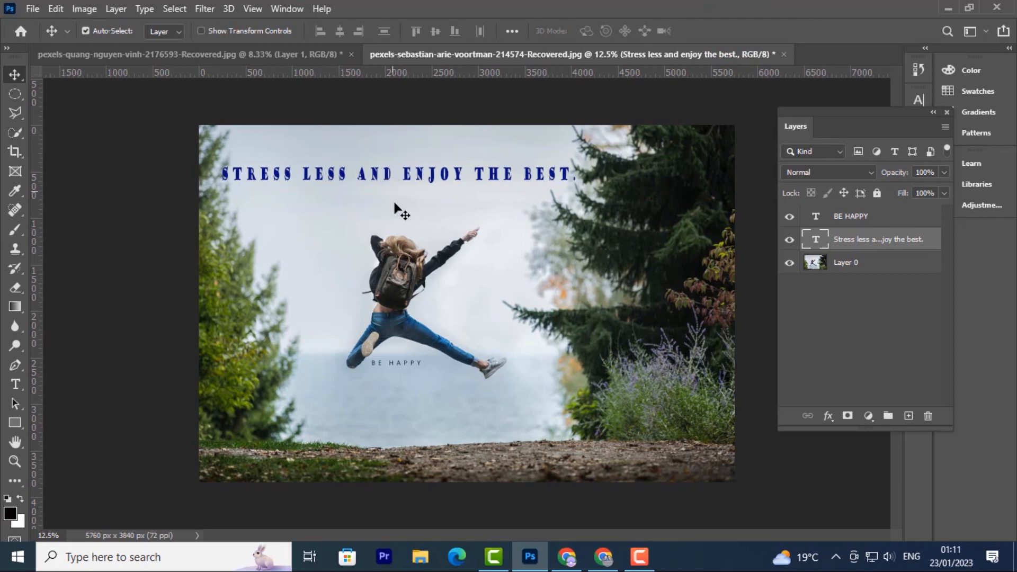
Step: Change the "BE HAPPY" text's font to Microsoft Sans Serif and its size to 100 pt
{"action": "left_click", "coordinate": [399, 369]}
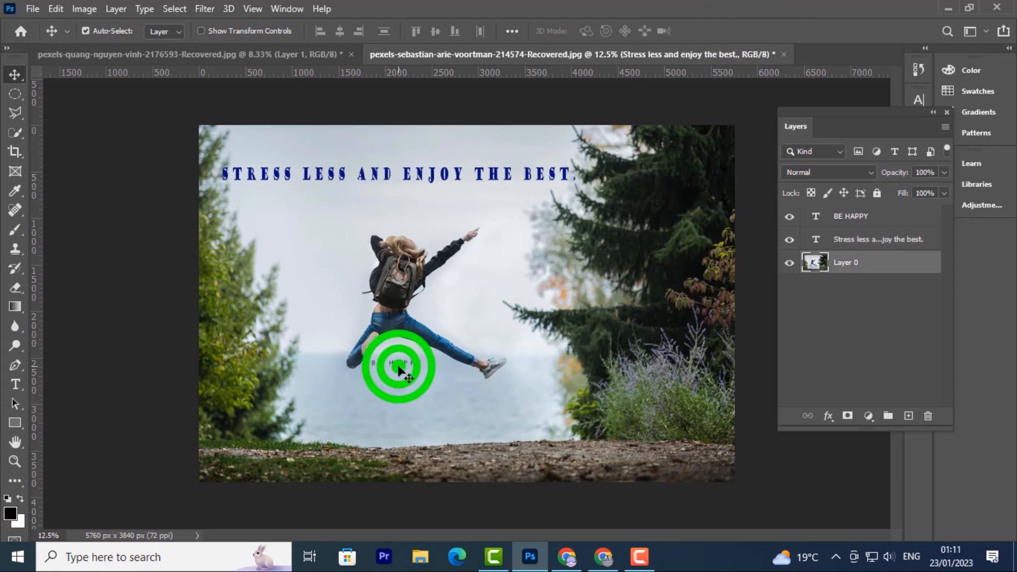
{"action": "left_click", "coordinate": [854, 215]}
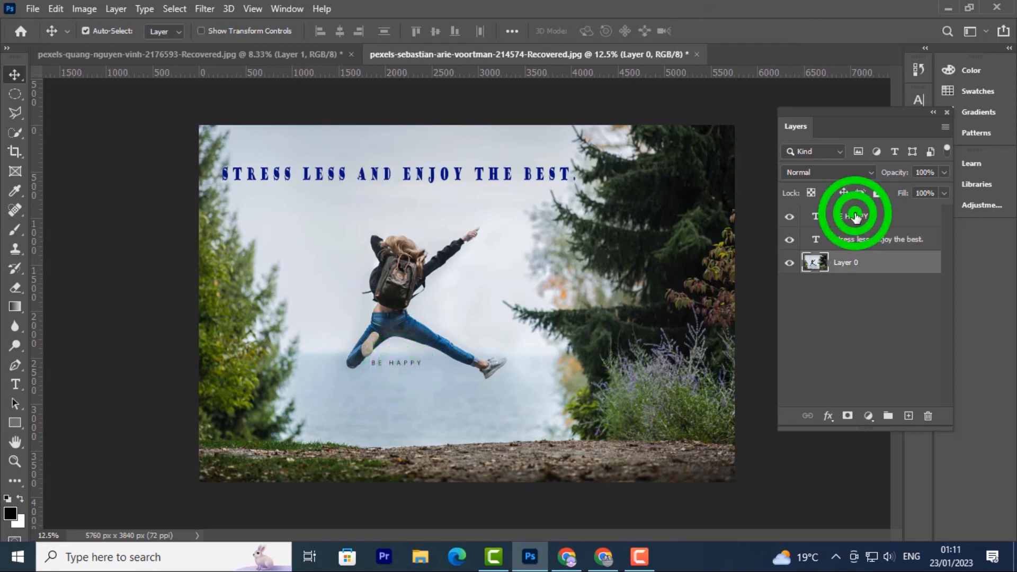
{"action": "double_click", "coordinate": [389, 366]}
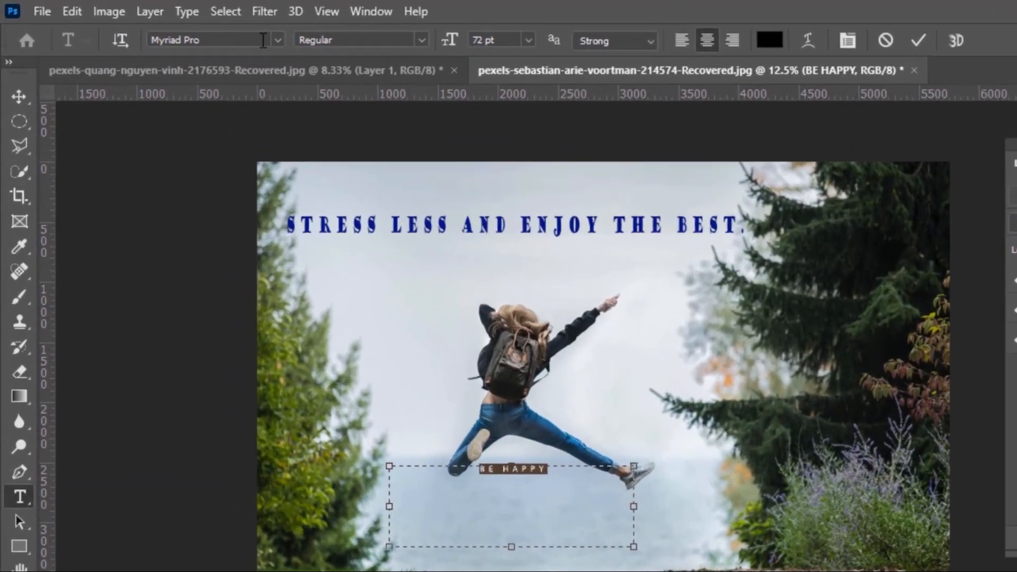
{"action": "left_click", "coordinate": [277, 41]}
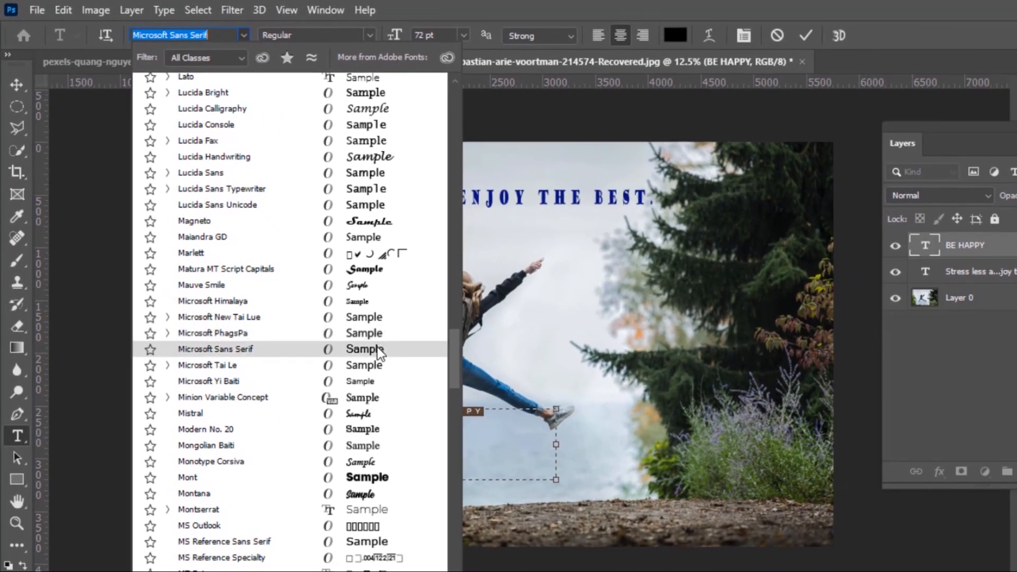
{"action": "left_click", "coordinate": [380, 350]}
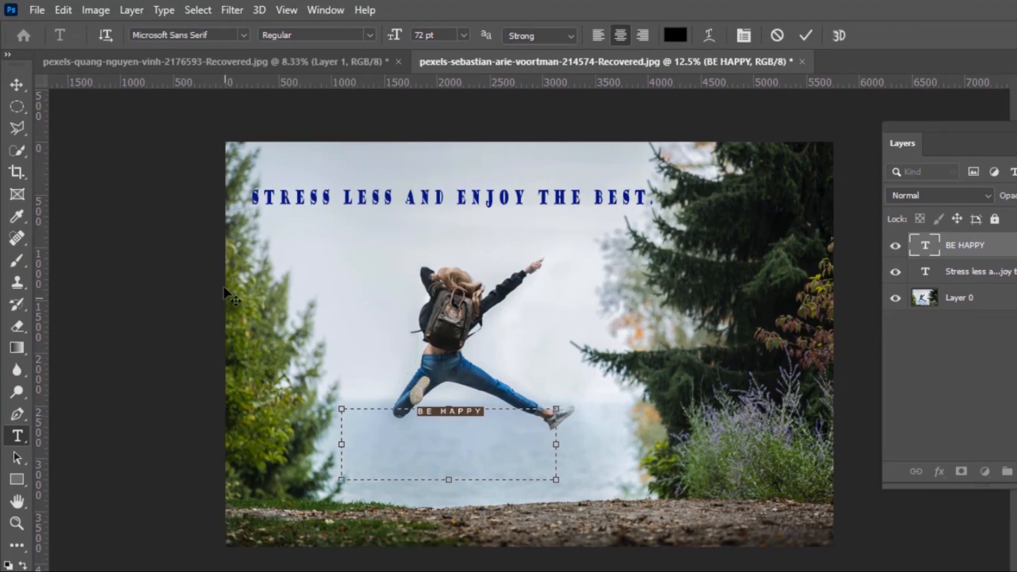
{"action": "left_click", "coordinate": [425, 36]}
{"action": "key", "text": "Return"}
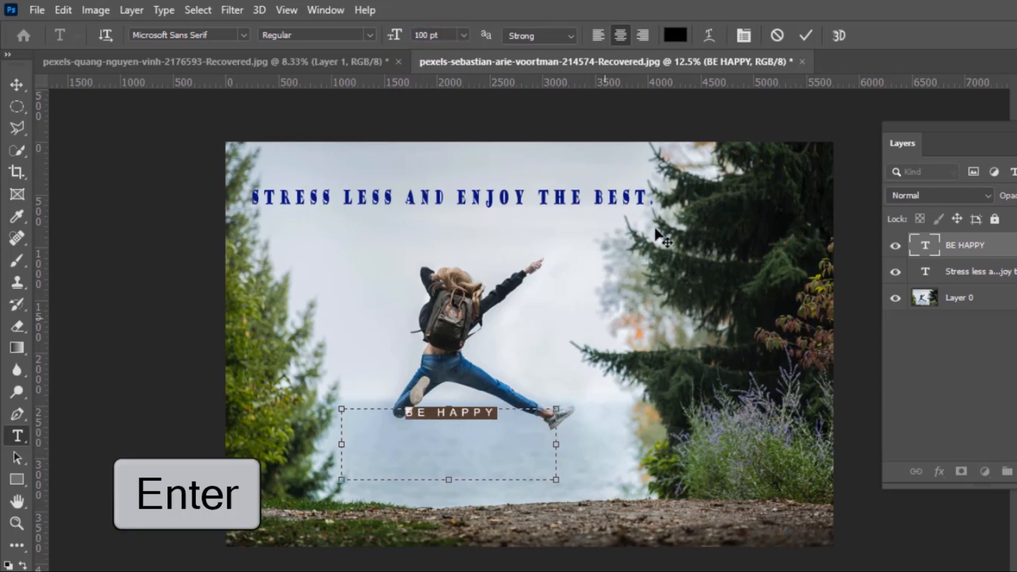
Step: Try green, yellow and red shades for the "BE HAPPY" text, settle on dark red (aa1506), and commit the text edits
{"action": "left_click", "coordinate": [675, 40]}
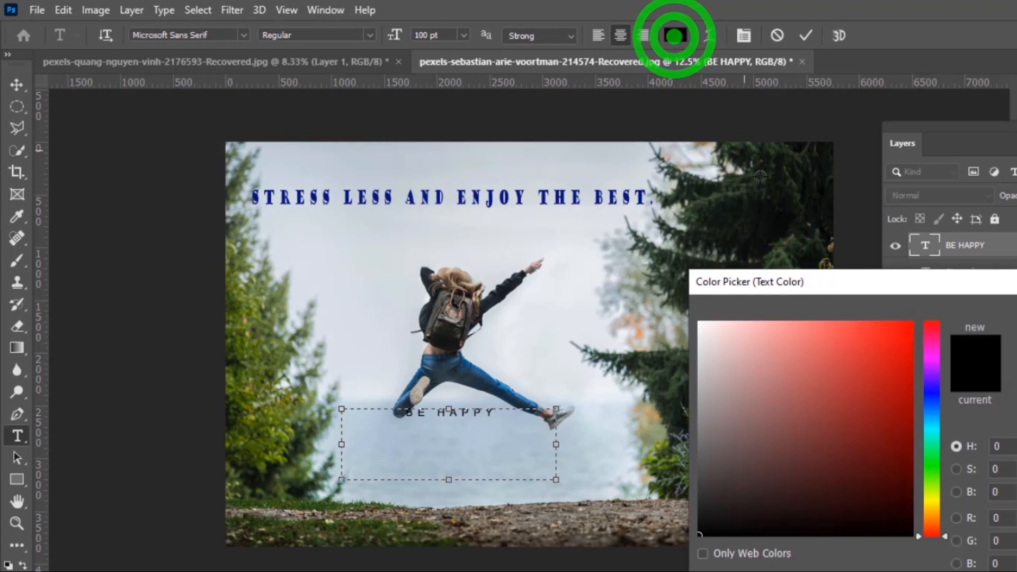
{"action": "left_click", "coordinate": [936, 453]}
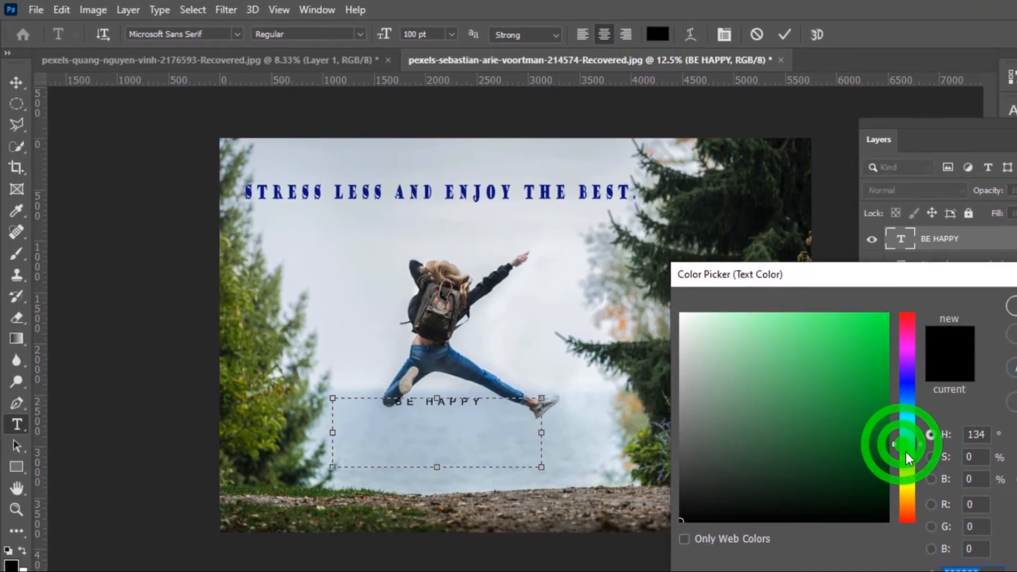
{"action": "left_click", "coordinate": [879, 422]}
{"action": "left_click", "coordinate": [768, 345]}
{"action": "left_click", "coordinate": [767, 386]}
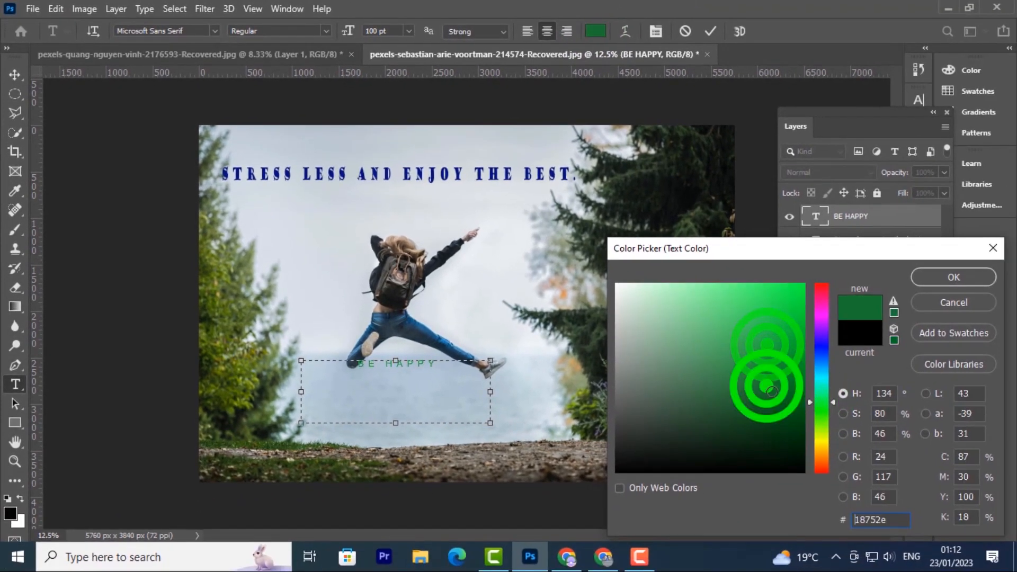
{"action": "left_click", "coordinate": [783, 417]}
{"action": "left_click", "coordinate": [826, 446]}
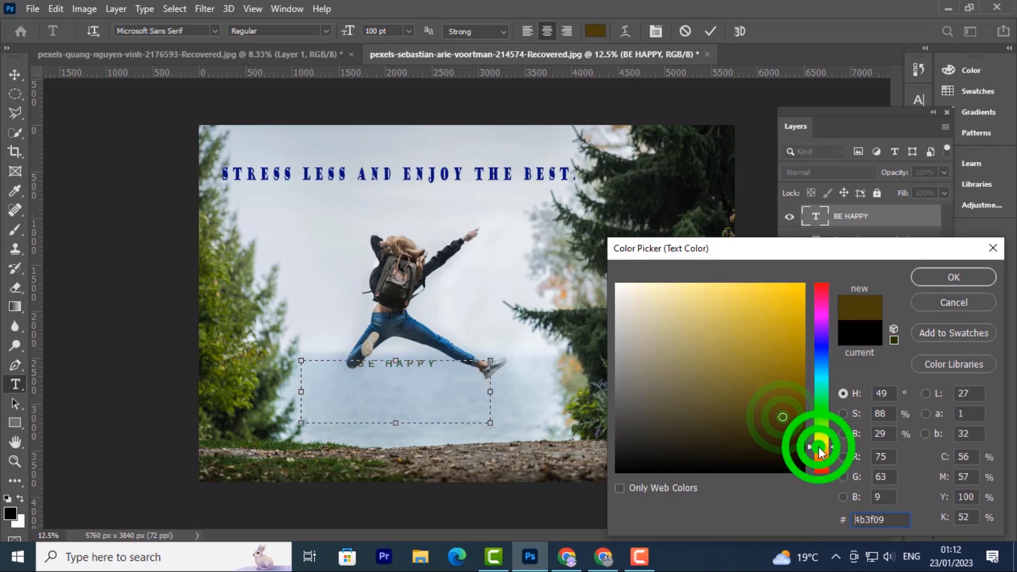
{"action": "left_click", "coordinate": [783, 357]}
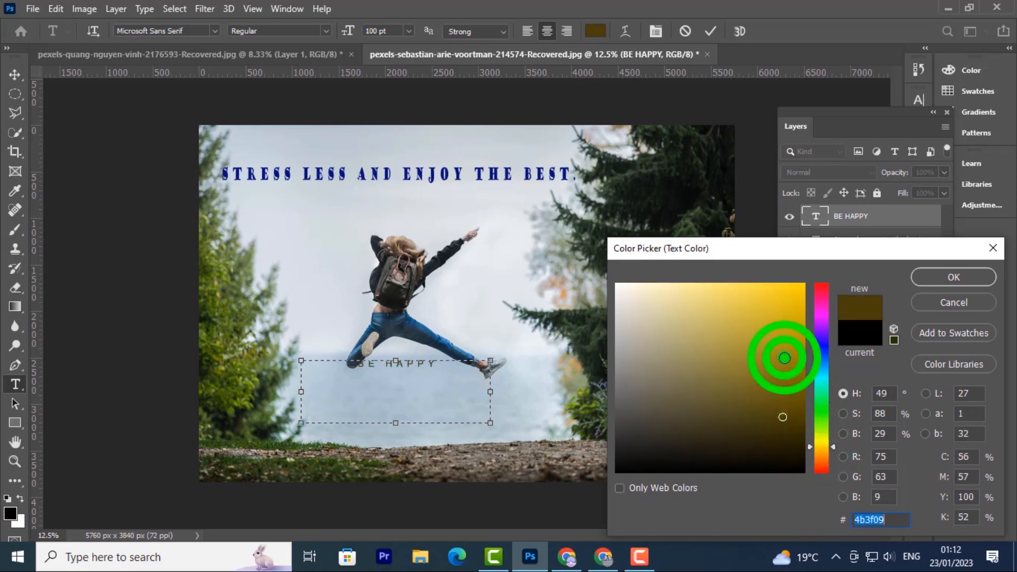
{"action": "left_click", "coordinate": [782, 320]}
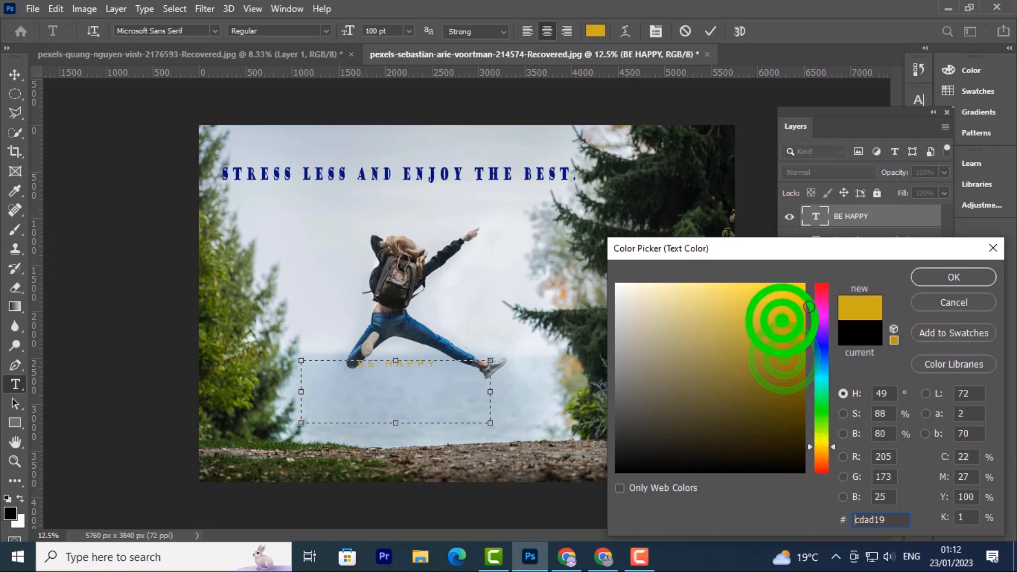
{"action": "left_click", "coordinate": [824, 471]}
{"action": "left_click", "coordinate": [801, 294]}
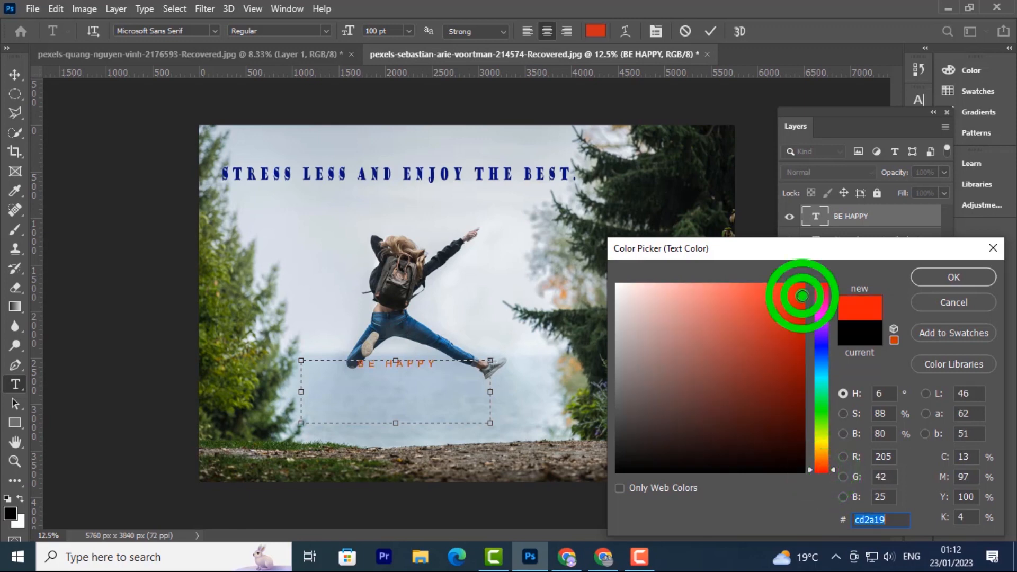
{"action": "left_click", "coordinate": [785, 340]}
{"action": "left_click", "coordinate": [793, 354]}
{"action": "left_click", "coordinate": [797, 330]}
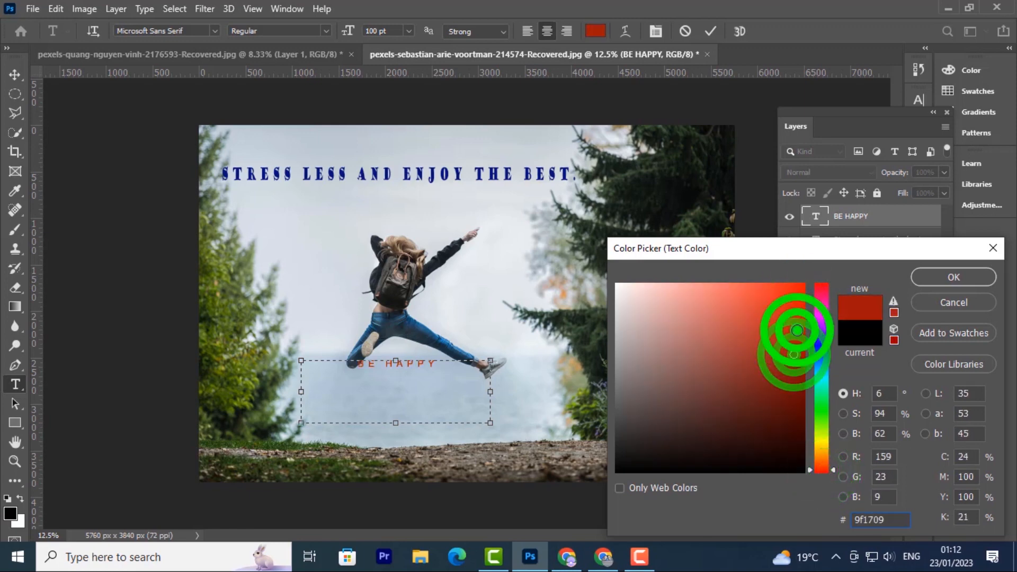
{"action": "left_click", "coordinate": [798, 346]}
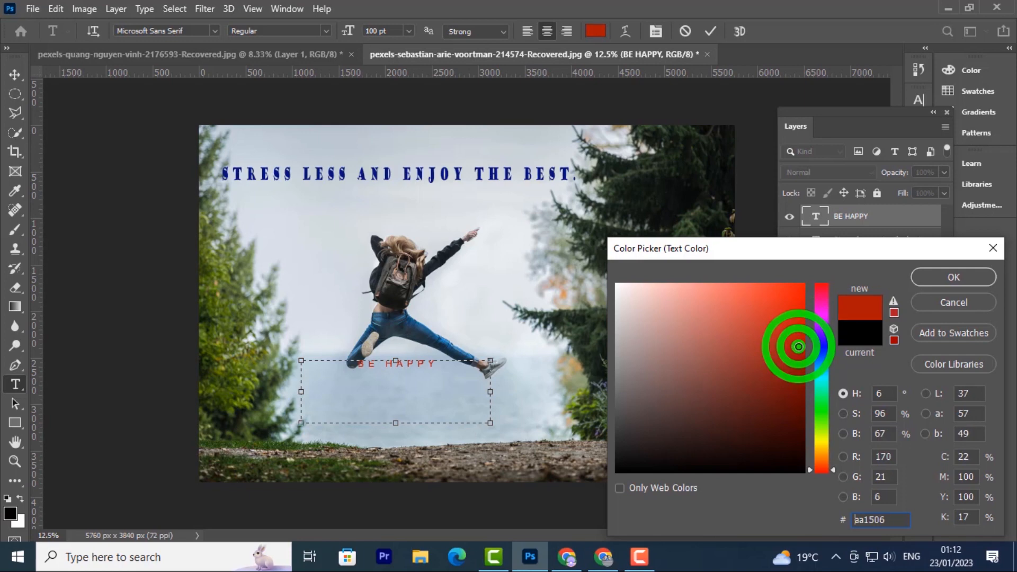
{"action": "left_click", "coordinate": [951, 276]}
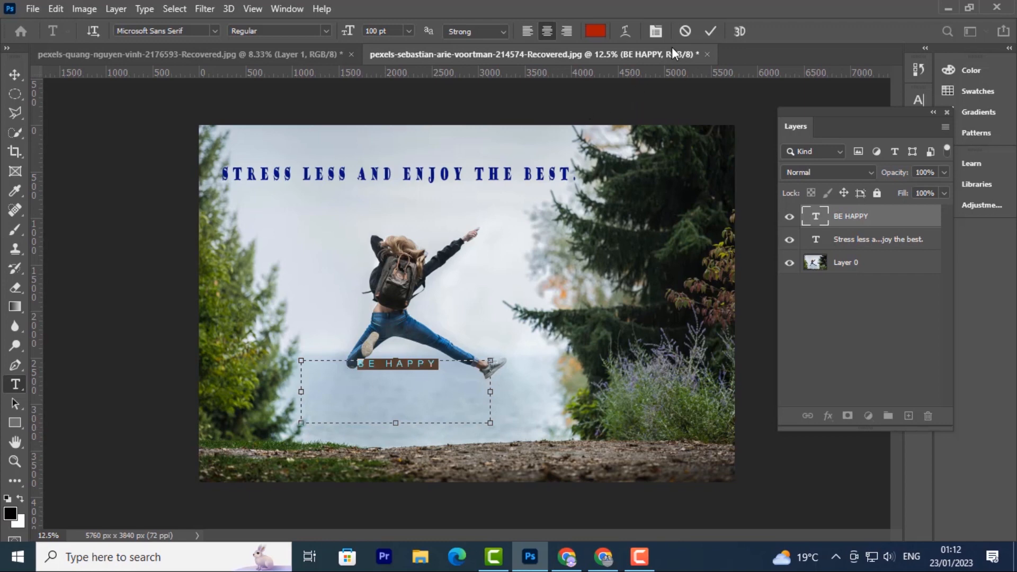
{"action": "left_click", "coordinate": [708, 33]}
Step: Move the "BE HAPPY" text down onto the water below the woman's feet and shift the headline slightly to the right
{"action": "key", "text": "v"}
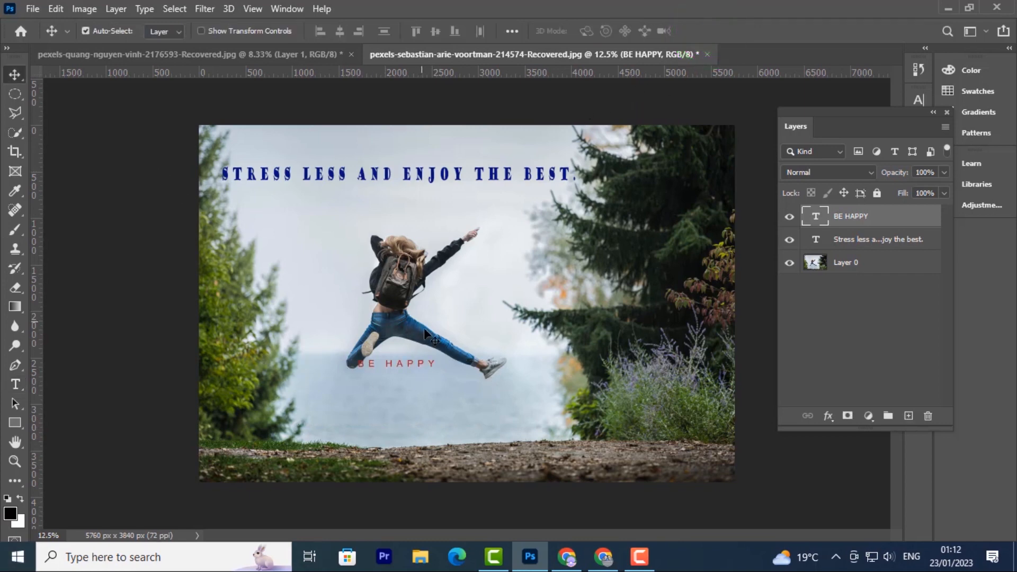
{"action": "left_click", "coordinate": [9, 72]}
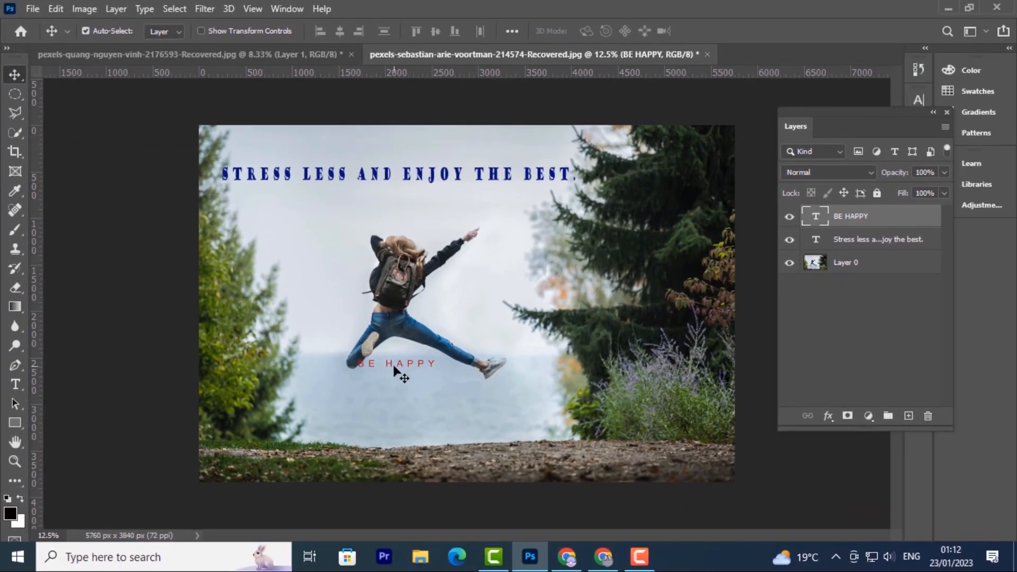
{"action": "left_click_drag", "start_coordinate": [394, 367], "coordinate": [412, 393]}
{"action": "left_click_drag", "start_coordinate": [401, 180], "coordinate": [416, 180]}
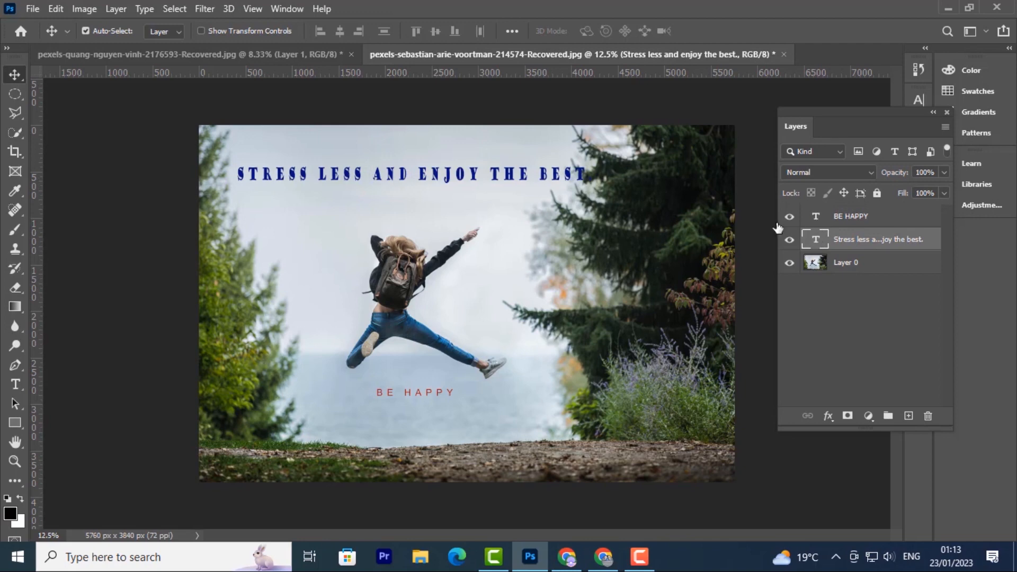
Step: Turn off Auto-Select for the Move tool and move the "BE HAPPY" layer up to just beneath the headline
{"action": "left_click", "coordinate": [86, 31]}
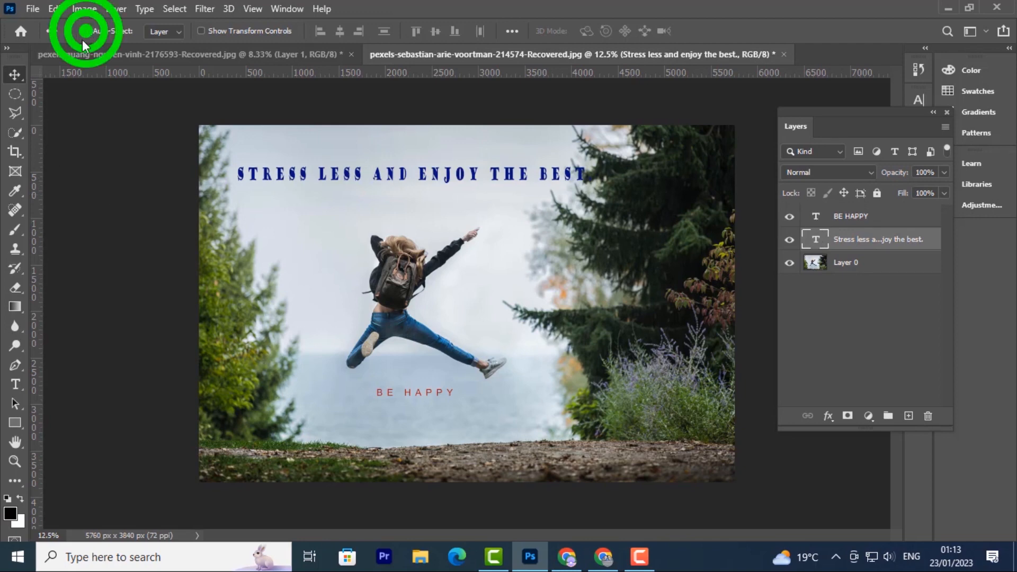
{"action": "left_click", "coordinate": [852, 216]}
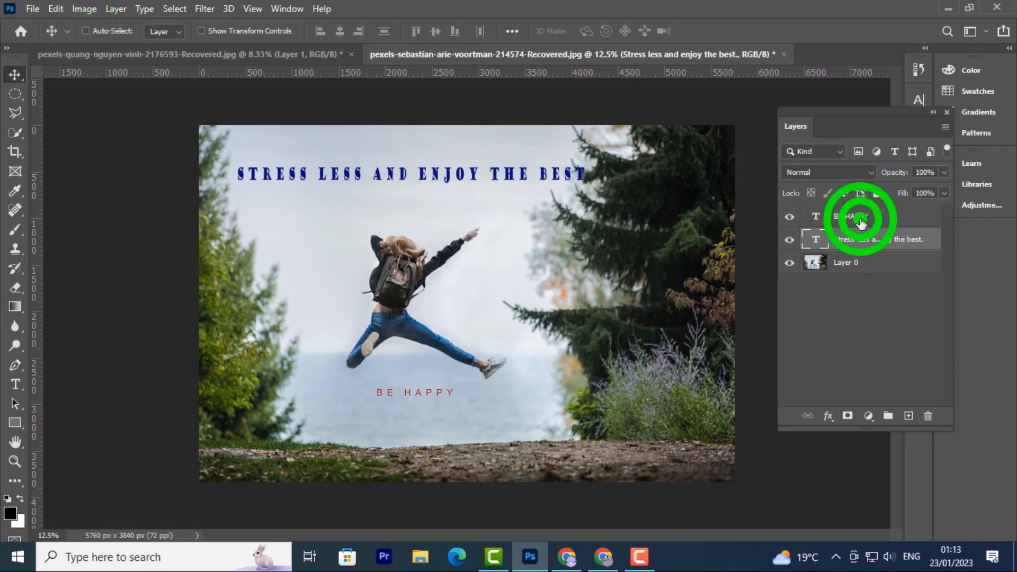
{"action": "left_click_drag", "start_coordinate": [426, 393], "coordinate": [419, 213]}
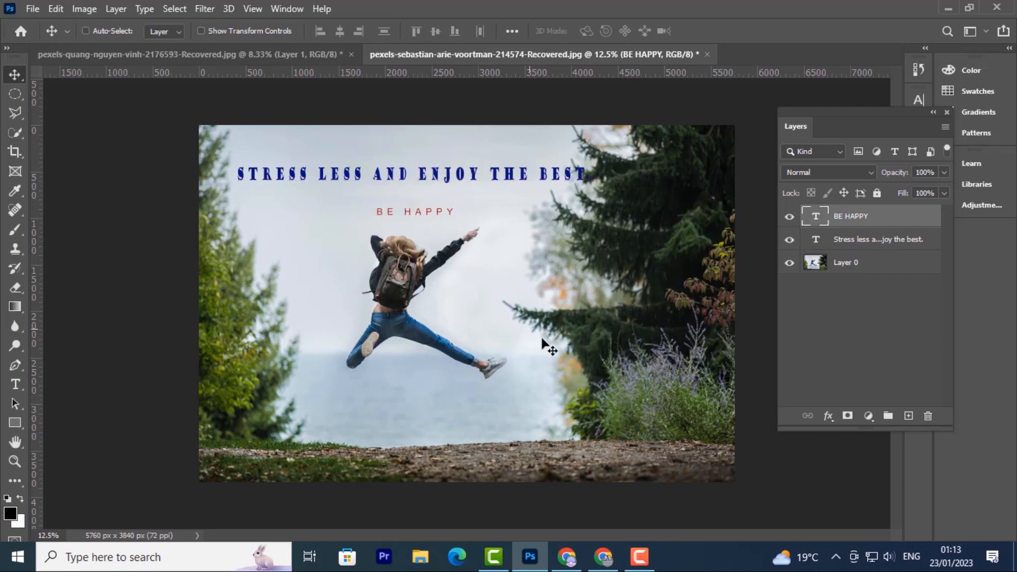